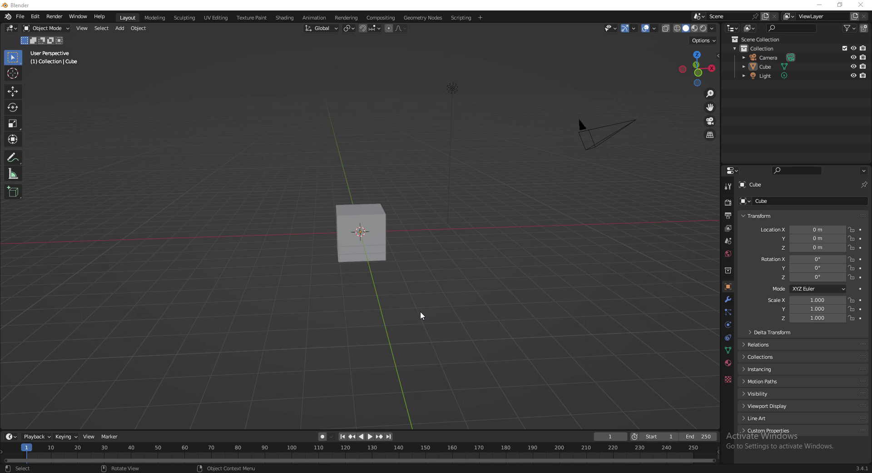
Raise the cube straight up along Z to a height of 0.96149 m
{"action": "middle_click_drag", "start_coordinate": [423, 279], "coordinate": [398, 247]}
{"action": "left_click", "coordinate": [377, 246]}
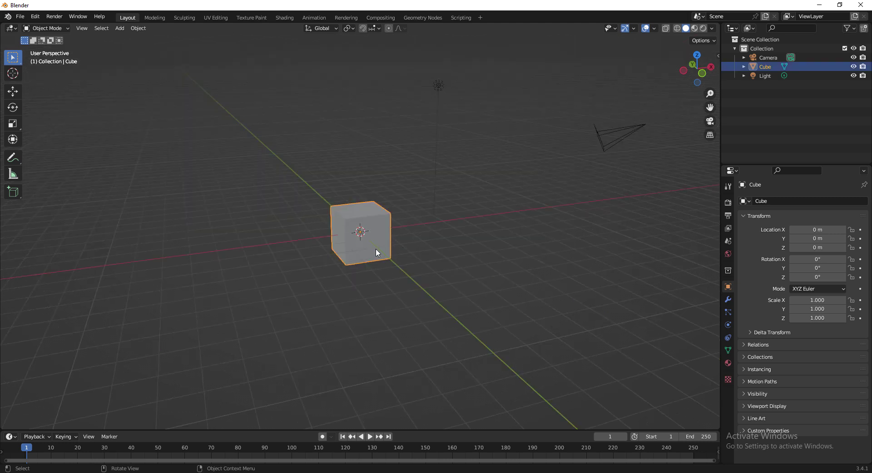
{"action": "middle_click_drag", "start_coordinate": [375, 249], "coordinate": [418, 253]}
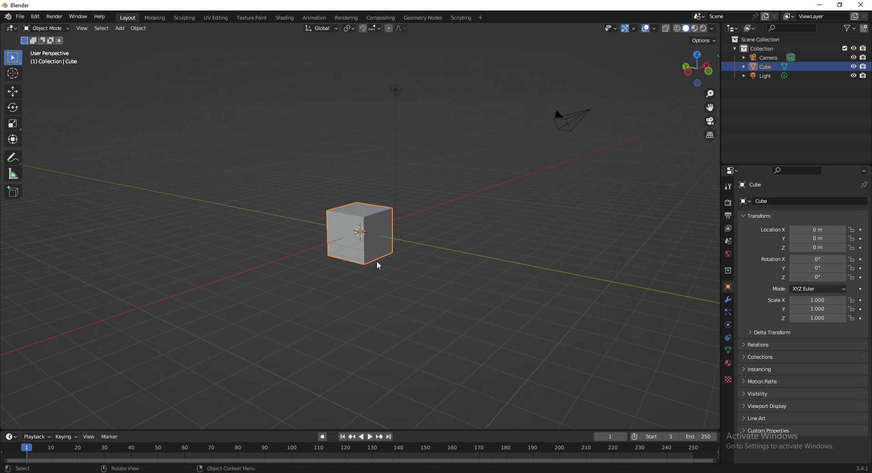
{"action": "key", "text": "g"}
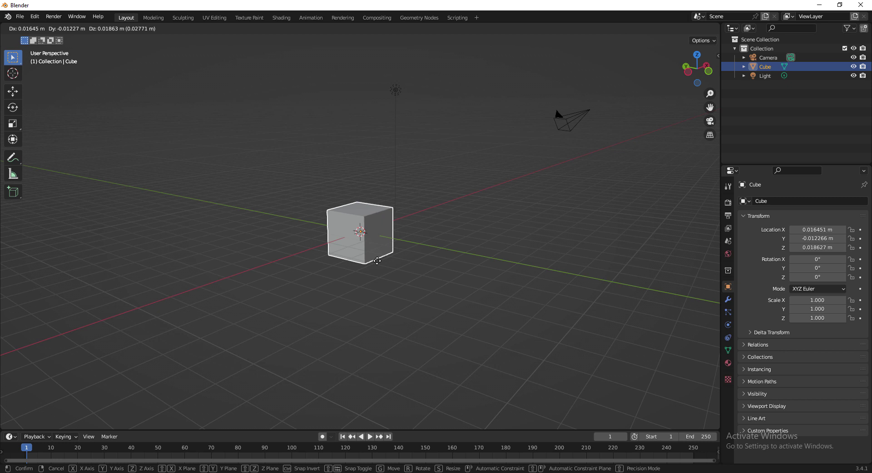
{"action": "key", "text": "z"}
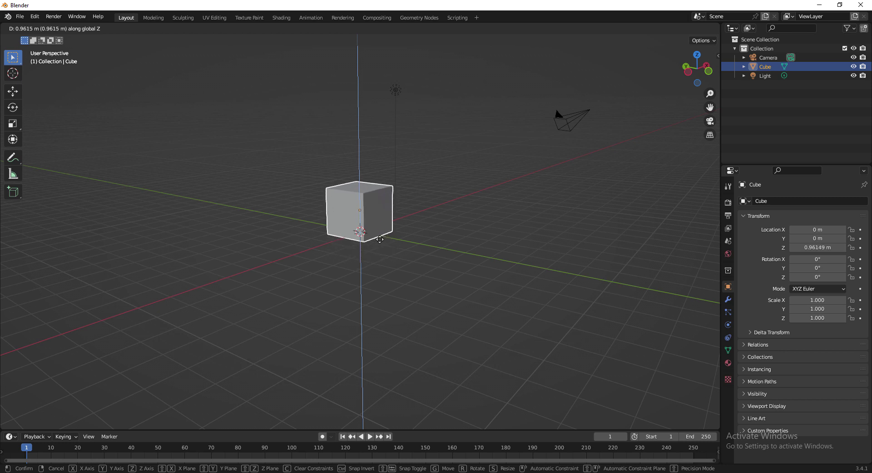
{"action": "left_click", "coordinate": [380, 240]}
{"action": "middle_click_drag", "start_coordinate": [426, 266], "coordinate": [375, 239]}
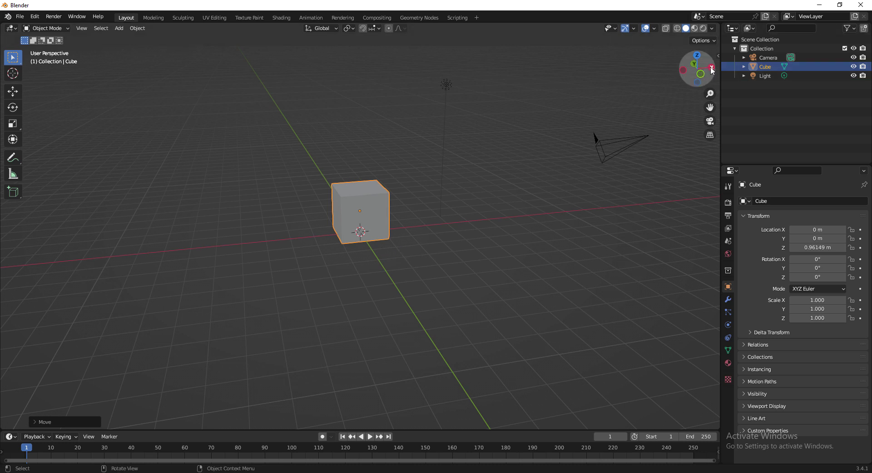
Stretch the cube along X to a scale of 6.482 into a long bar, then deselect everything
{"action": "key", "text": "s"}
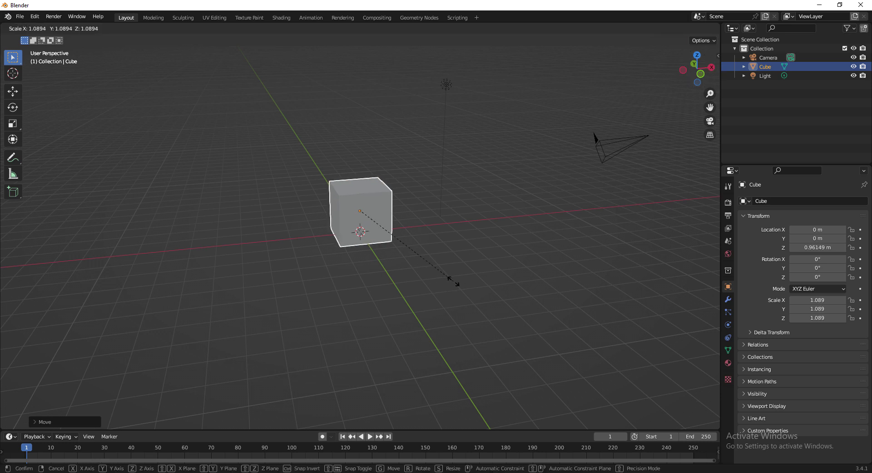
{"action": "key", "text": "x"}
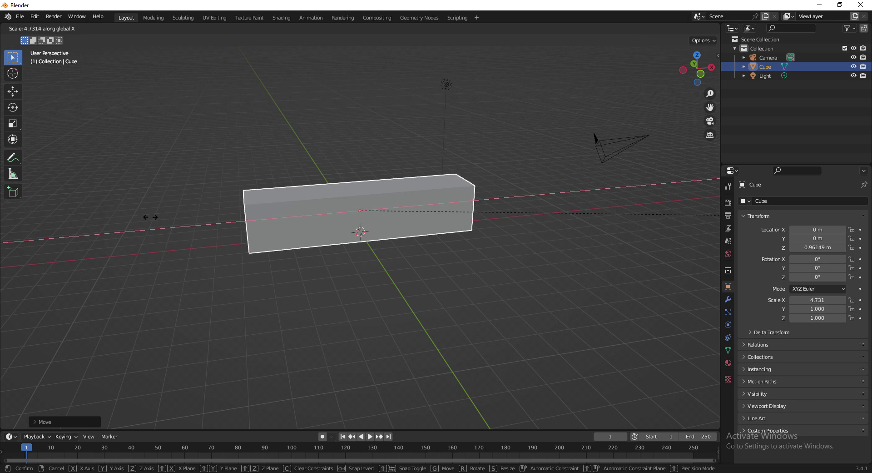
{"action": "left_click", "coordinate": [338, 223]}
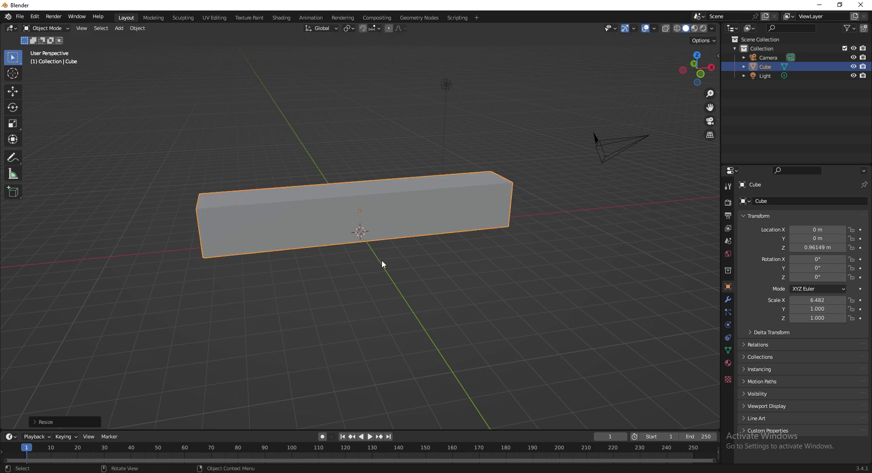
{"action": "middle_click_drag", "start_coordinate": [382, 260], "coordinate": [367, 295]}
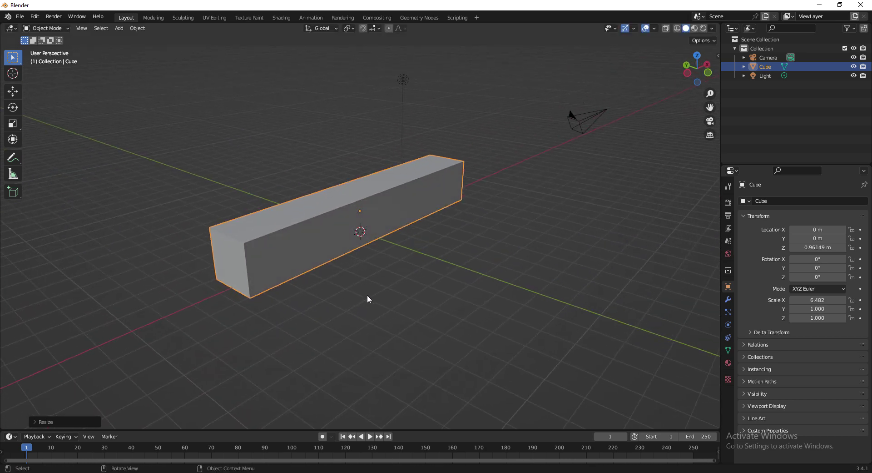
{"action": "left_click", "coordinate": [368, 296]}
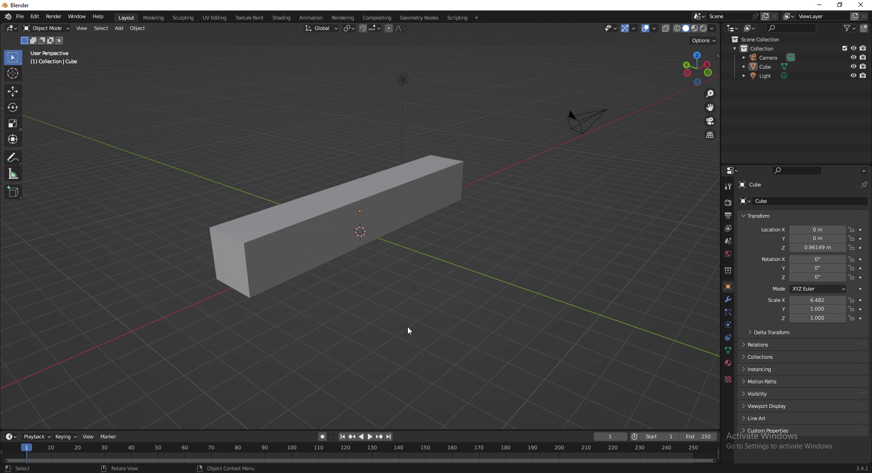
{"action": "key", "text": "shift+a"}
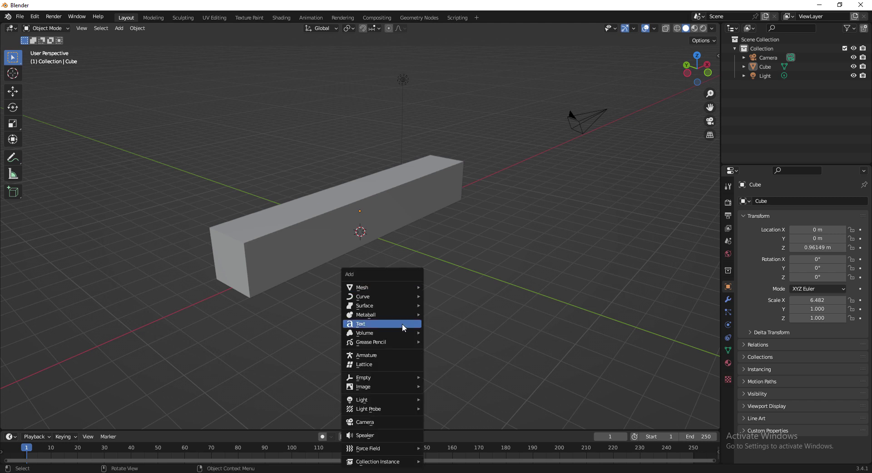
{"action": "mouse_move", "coordinate": [375, 290]}
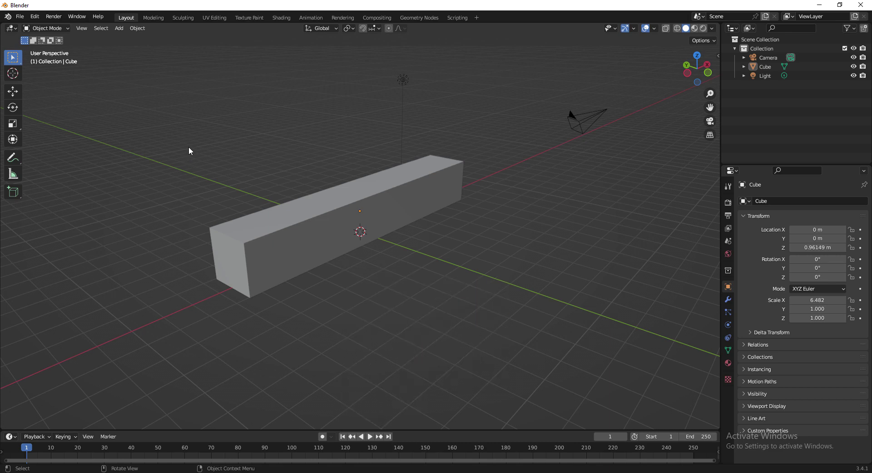
Add a plane at the origin and scale it uniformly to 11.25 as the ground
{"action": "left_click", "coordinate": [118, 29]}
{"action": "key", "text": "shift+a"}
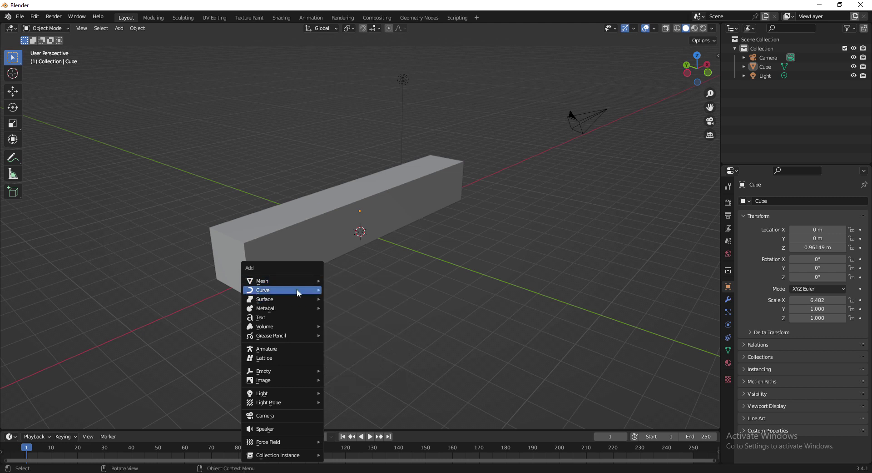
{"action": "left_click", "coordinate": [120, 28]}
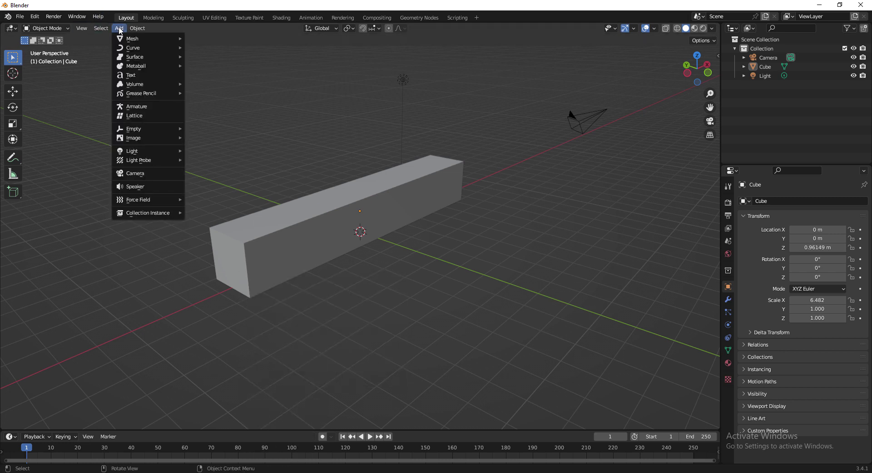
{"action": "mouse_move", "coordinate": [135, 40]}
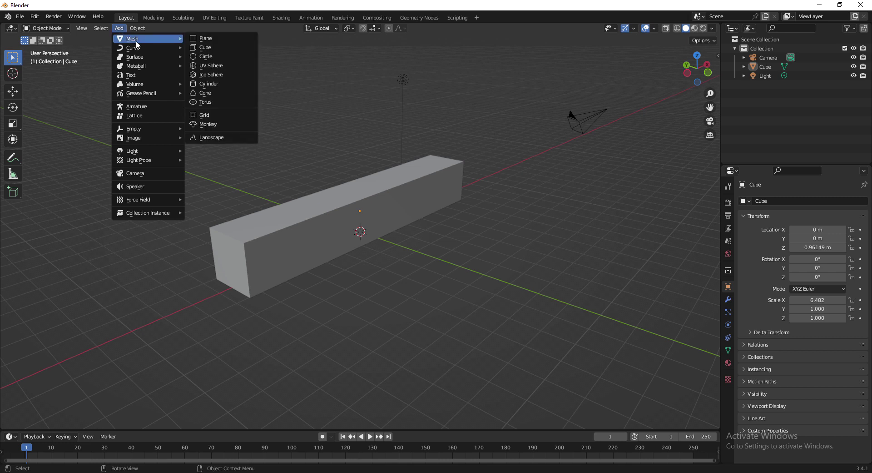
{"action": "left_click", "coordinate": [219, 38]}
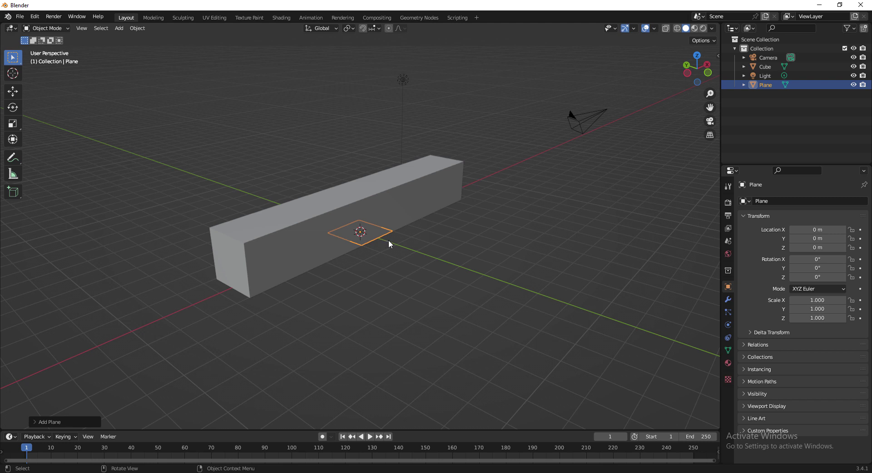
{"action": "key", "text": "s"}
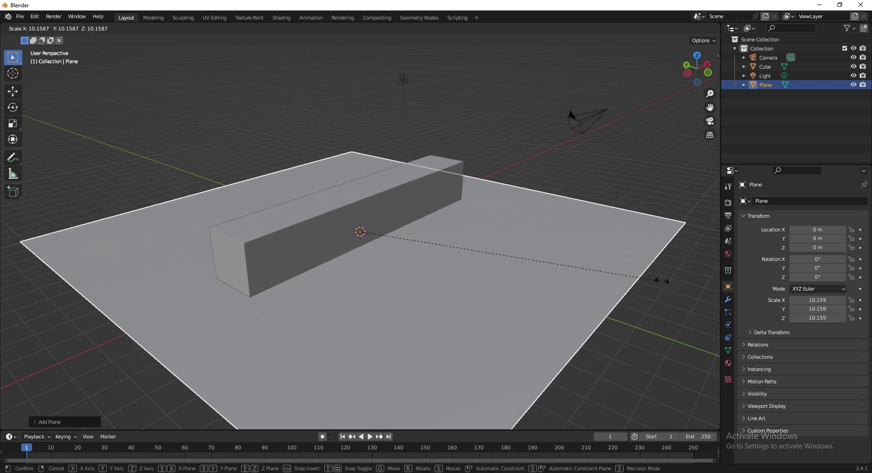
{"action": "left_click", "coordinate": [693, 285]}
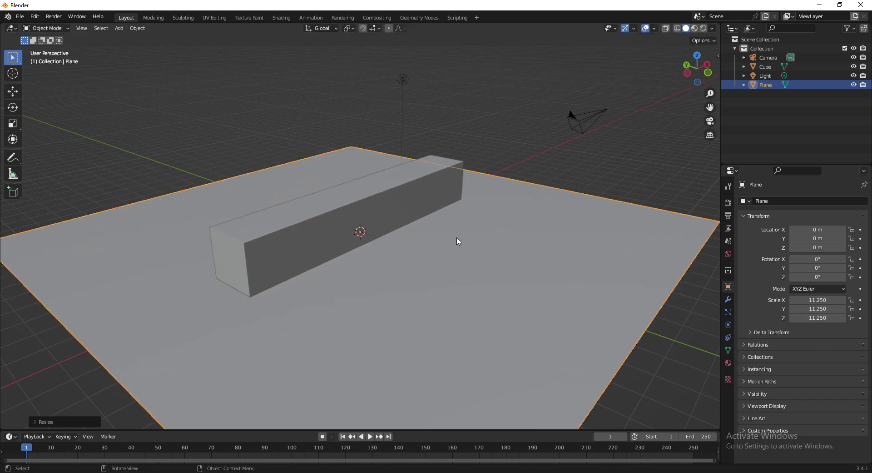
{"action": "left_click", "coordinate": [120, 28]}
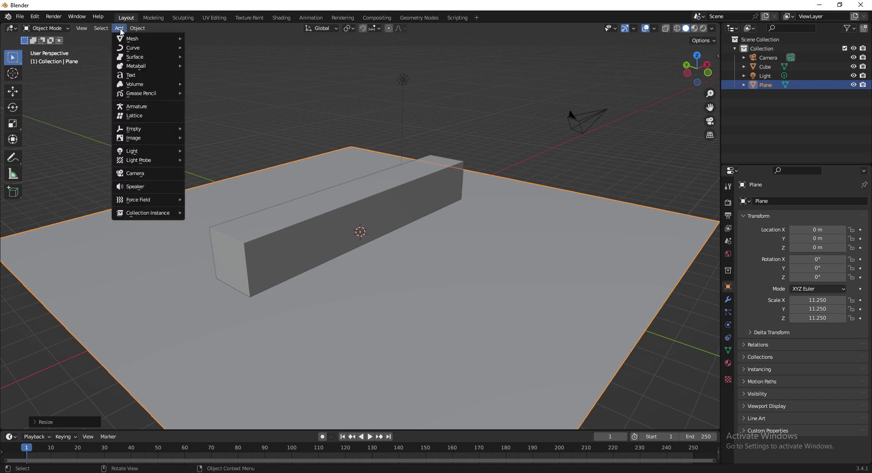
Add a second cube and raise it along Z to 3.1906 m above the bar's middle
{"action": "mouse_move", "coordinate": [131, 39]}
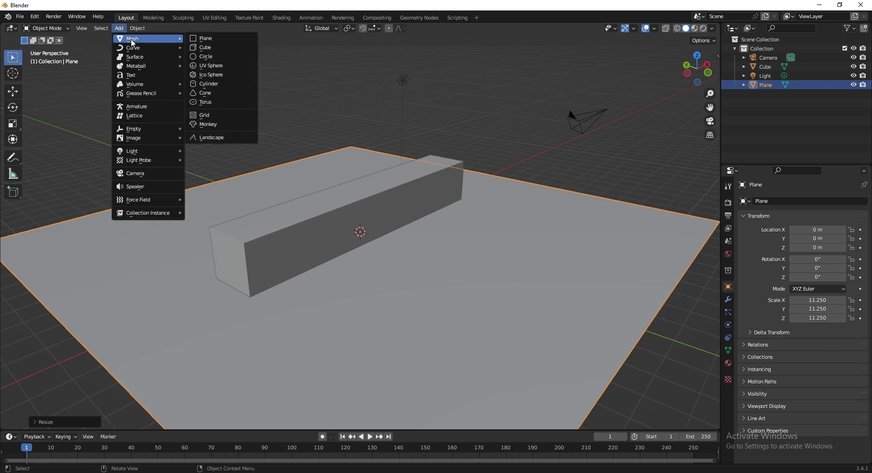
{"action": "left_click", "coordinate": [216, 46]}
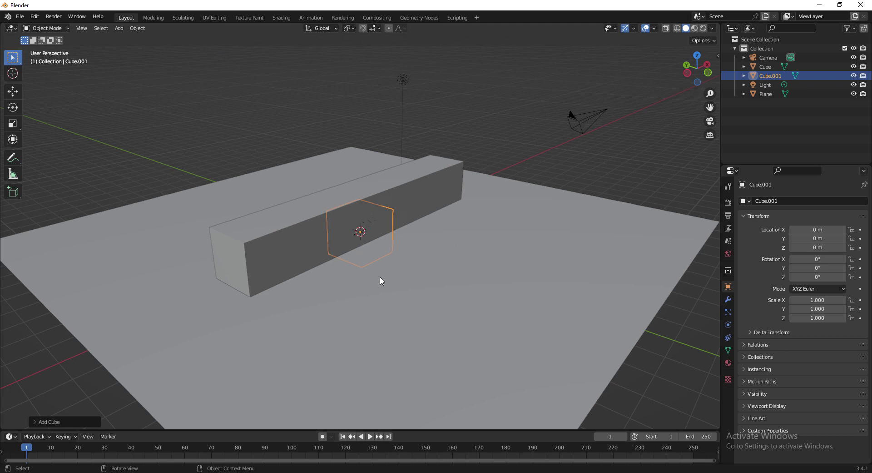
{"action": "key", "text": "g"}
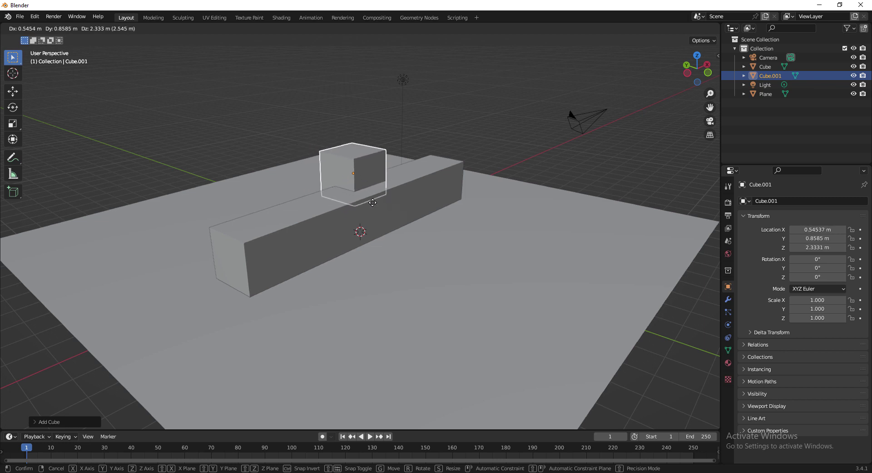
{"action": "key", "text": "z"}
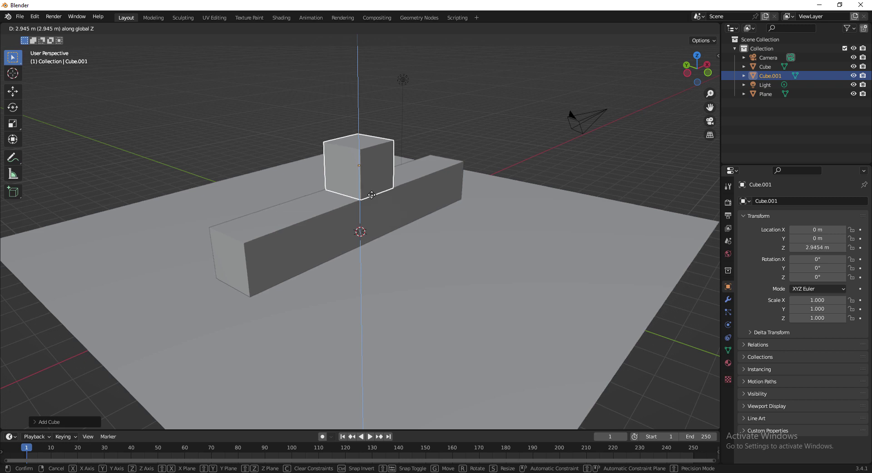
{"action": "left_click", "coordinate": [371, 194]}
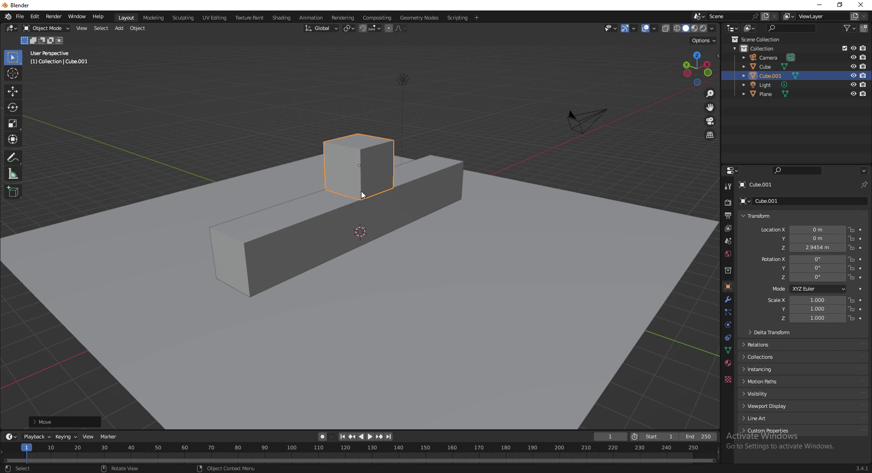
{"action": "key", "text": "g"}
{"action": "key", "text": "z"}
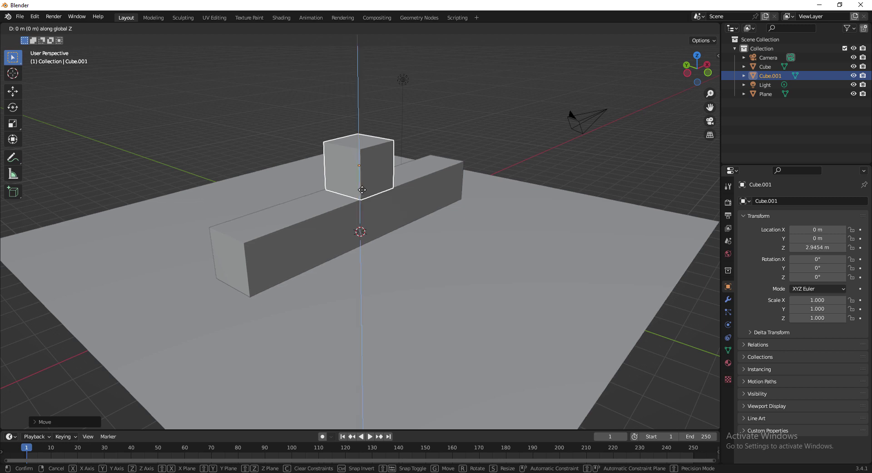
{"action": "left_click", "coordinate": [365, 185]}
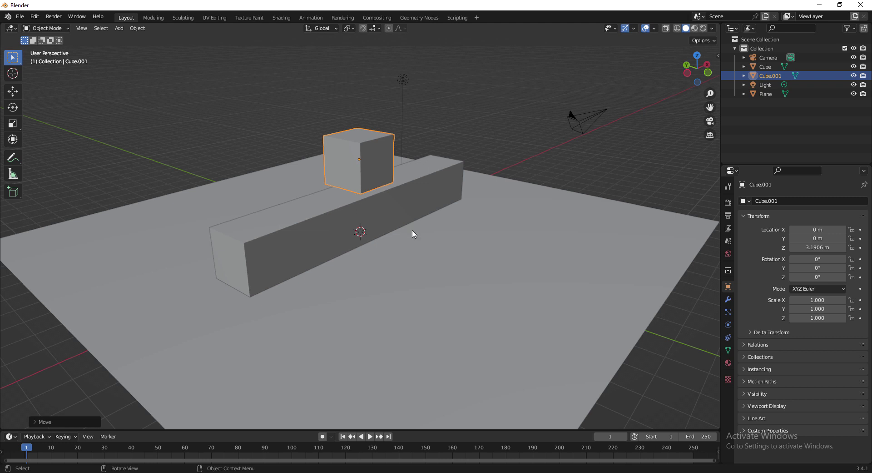
{"action": "middle_click_drag", "start_coordinate": [473, 259], "coordinate": [436, 237]}
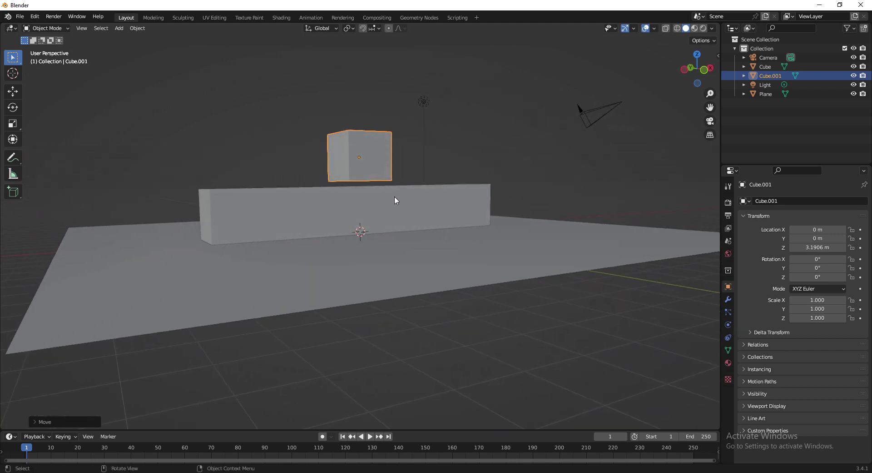
{"action": "key", "text": "KP_1"}
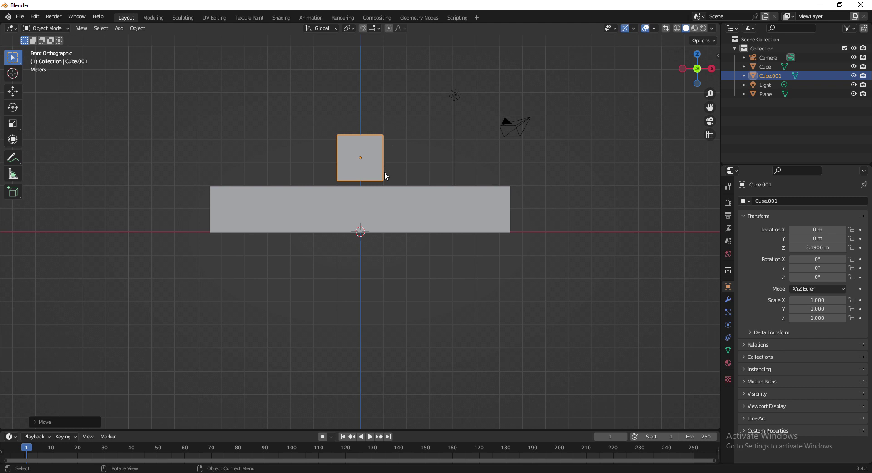
Lower Cube.001 to Z 2.9619 m so it rests directly on top of the bar
{"action": "scroll", "coordinate": [384, 171], "scroll_direction": "up", "scroll_amount": 1}
{"action": "key", "text": "g"}
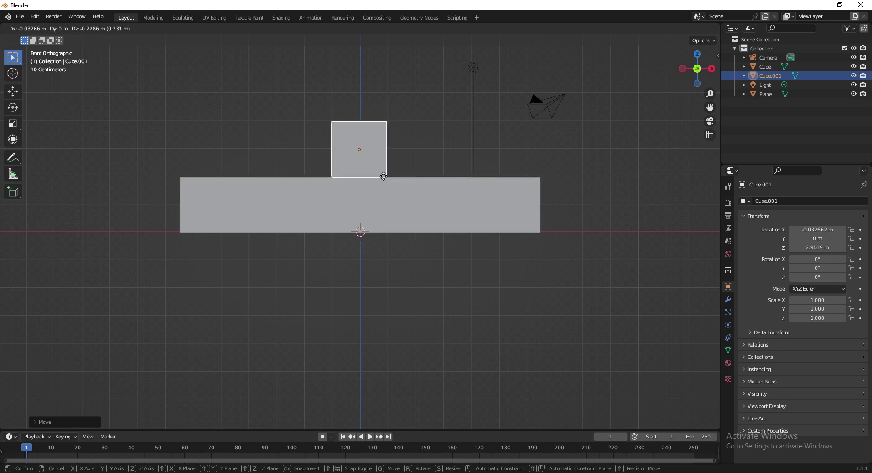
{"action": "left_click", "coordinate": [384, 176]}
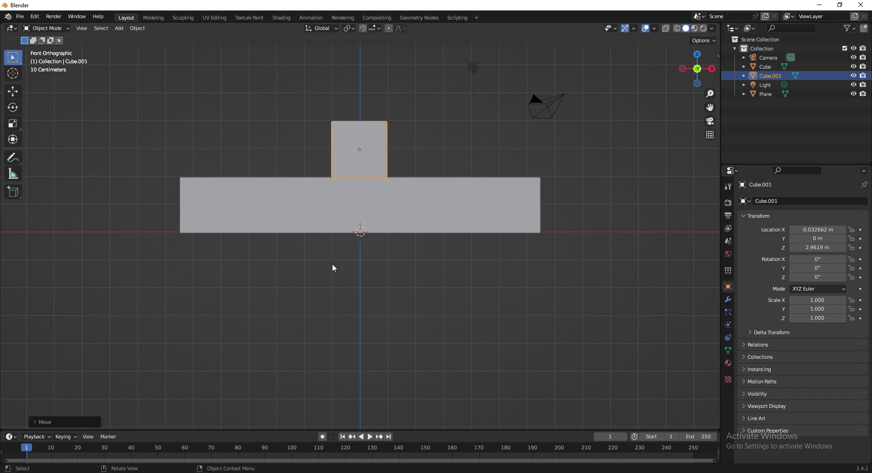
{"action": "middle_click_drag", "start_coordinate": [333, 267], "coordinate": [383, 292]}
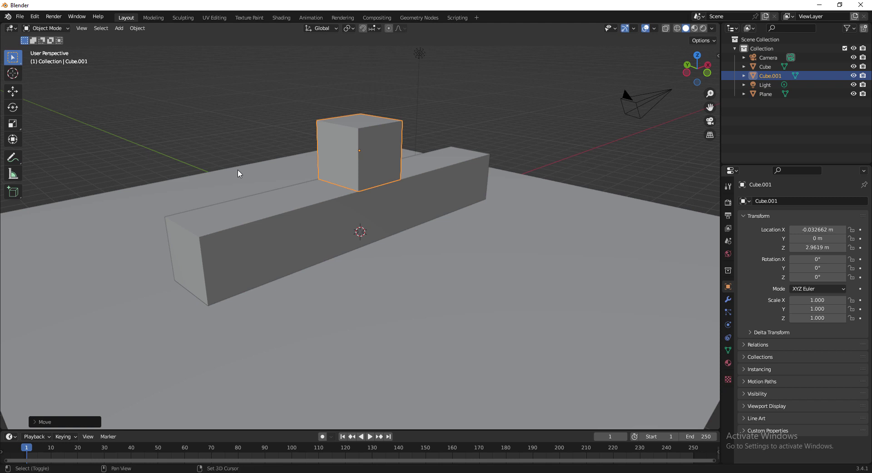
Add a UV sphere and place it on the bar's left end at X -5.4582 m, Z 2.7246 m
{"action": "key", "text": "shift+a"}
{"action": "mouse_move", "coordinate": [240, 171]}
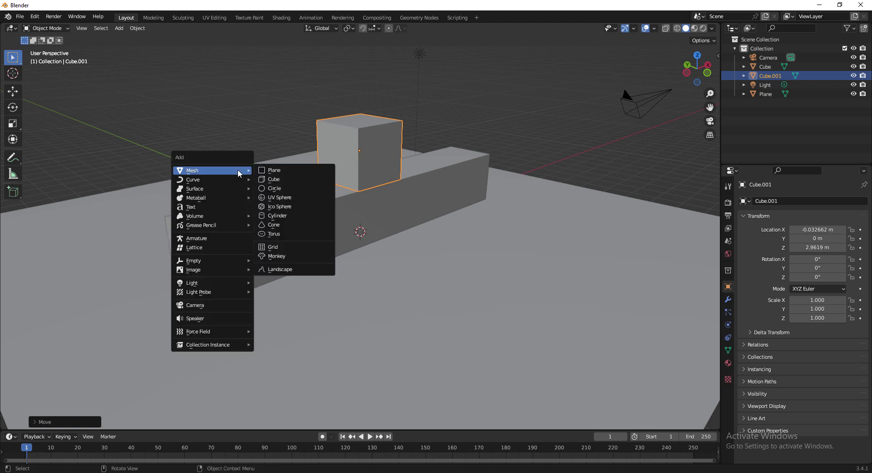
{"action": "left_click", "coordinate": [306, 198]}
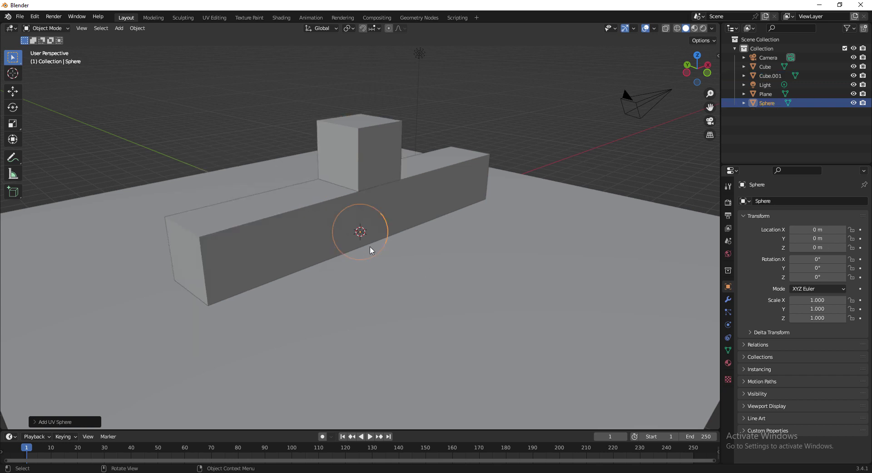
{"action": "key", "text": "g"}
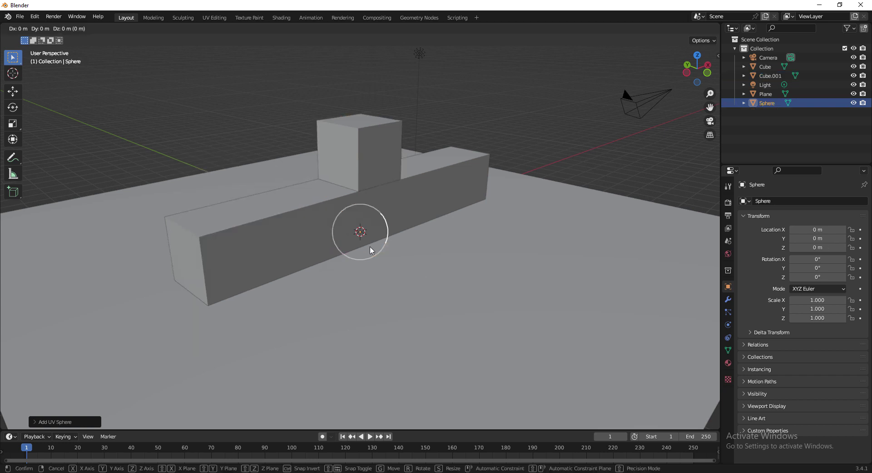
{"action": "key", "text": "z"}
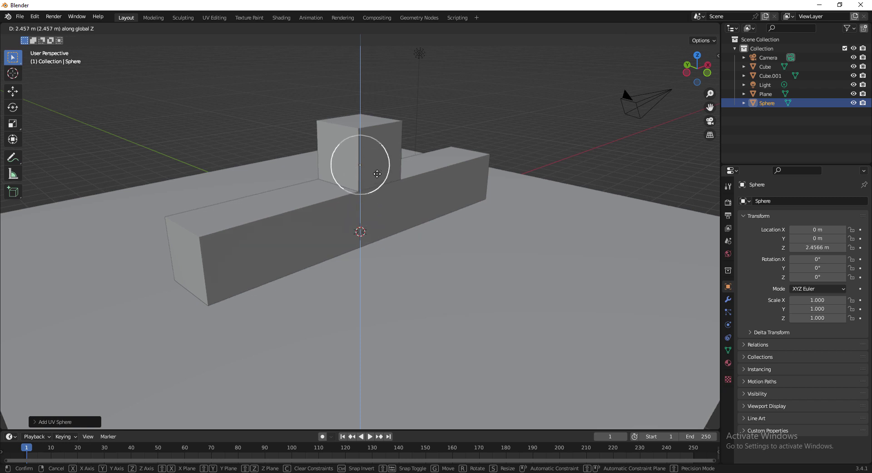
{"action": "left_click", "coordinate": [379, 174]}
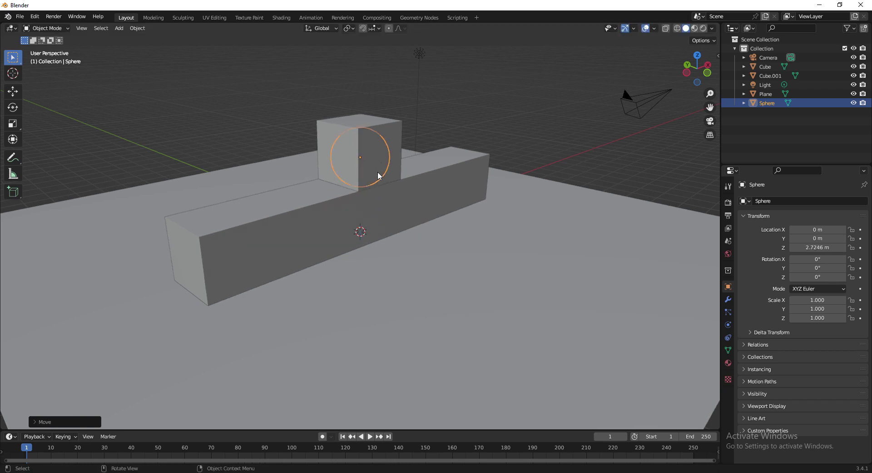
{"action": "key", "text": "g"}
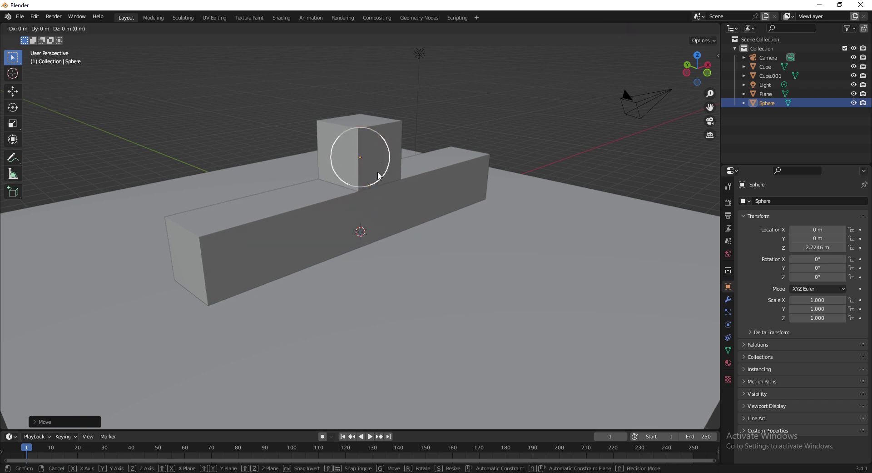
{"action": "key", "text": "x"}
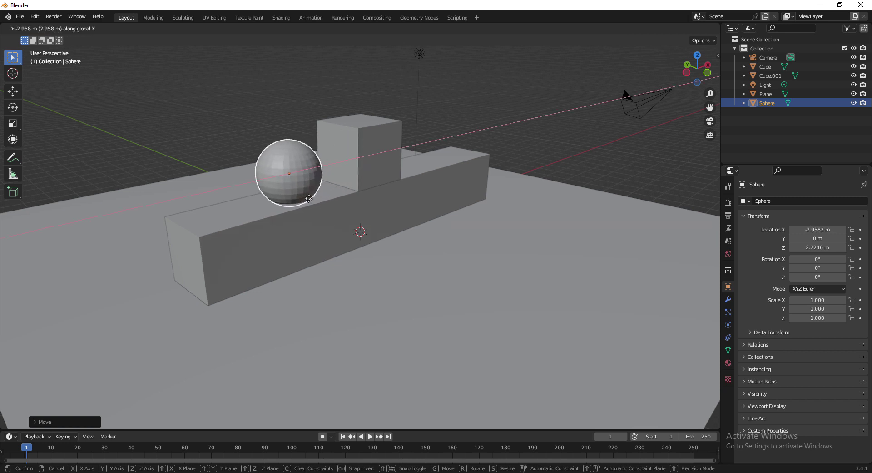
{"action": "left_click", "coordinate": [271, 207]}
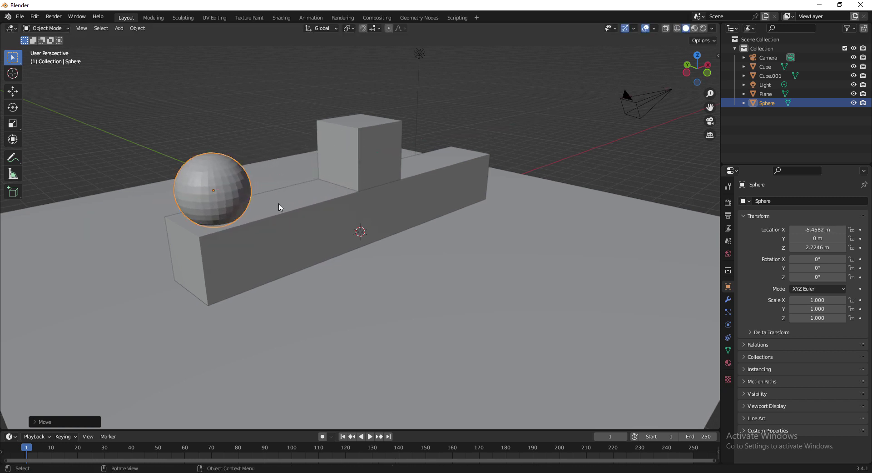
{"action": "key", "text": "shift+a"}
{"action": "mouse_move", "coordinate": [280, 200]}
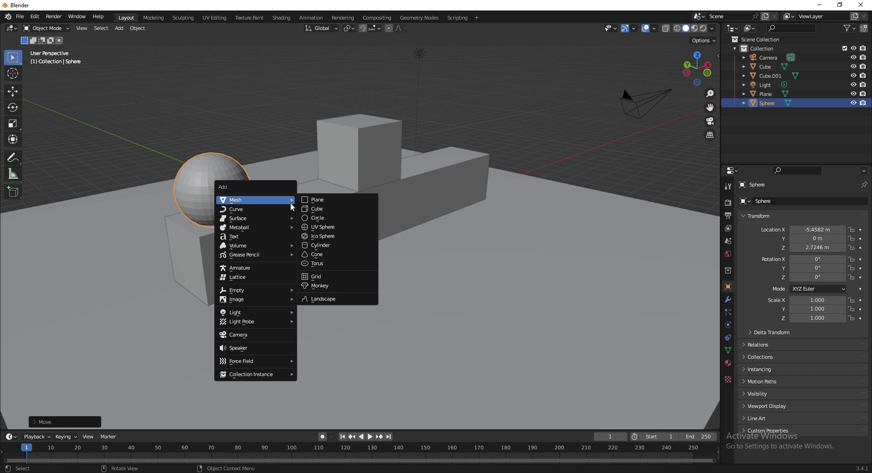
Add an icosphere and set it at X -3.3762 m, Z 2.5989 m on the bar
{"action": "left_click", "coordinate": [322, 235]}
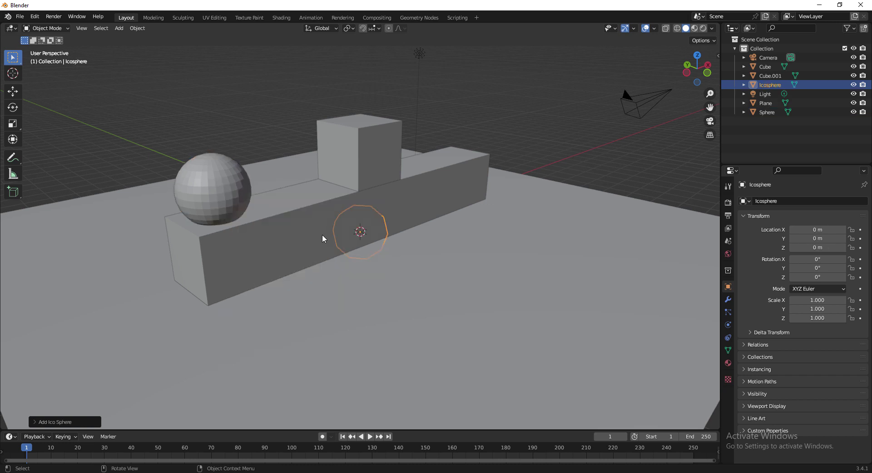
{"action": "key", "text": "g"}
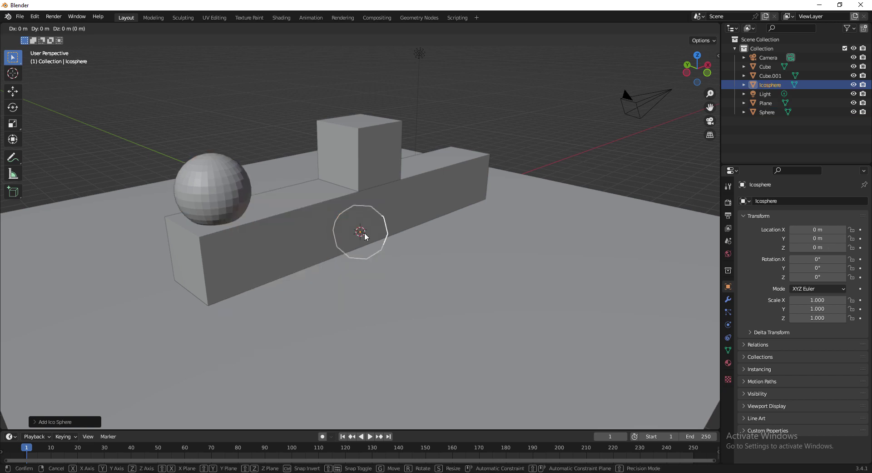
{"action": "key", "text": "z"}
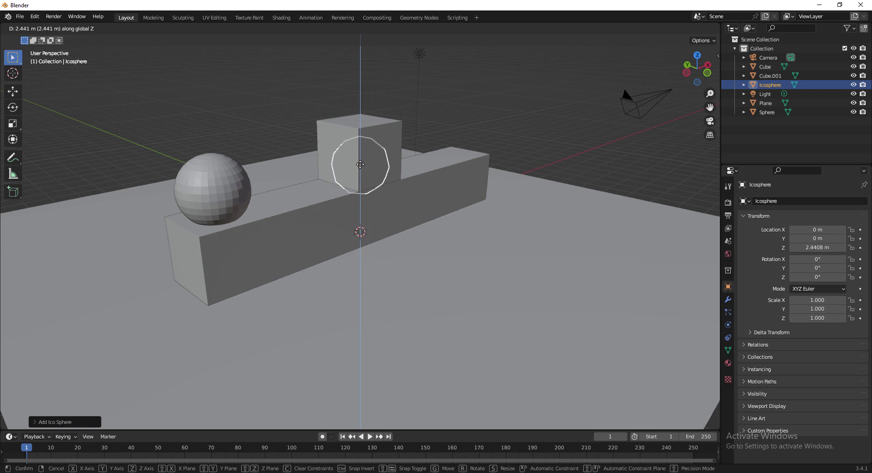
{"action": "left_click", "coordinate": [361, 162]}
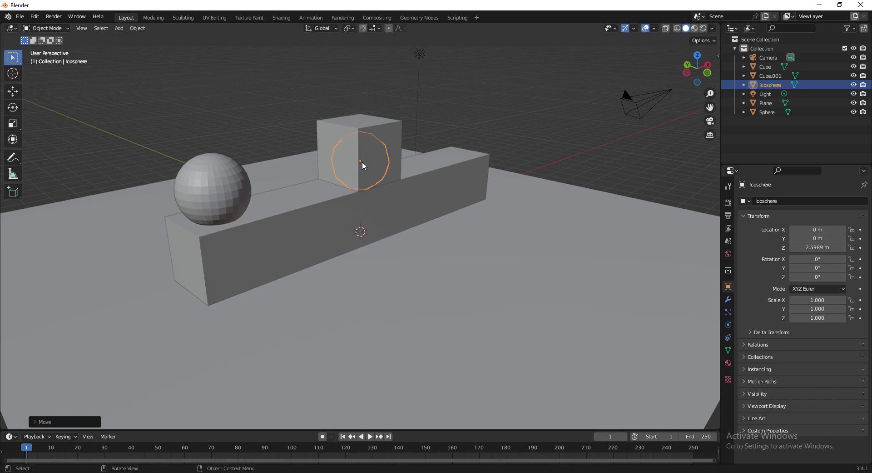
{"action": "key", "text": "g"}
{"action": "key", "text": "x"}
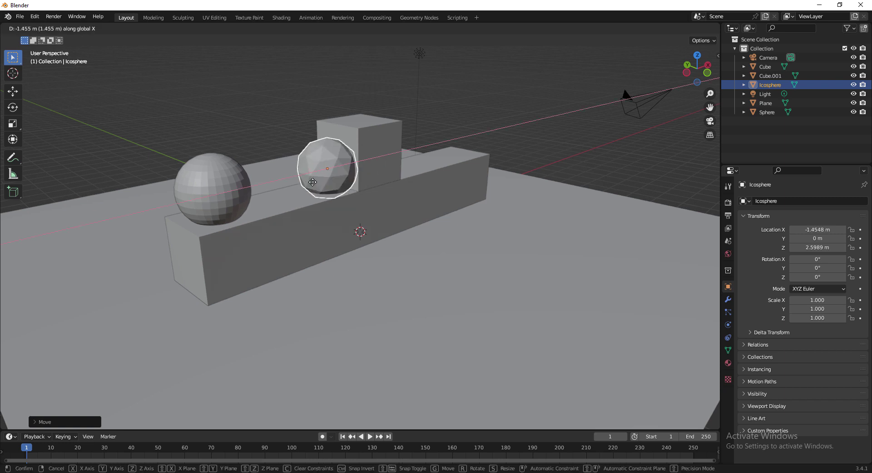
{"action": "left_click", "coordinate": [286, 197]}
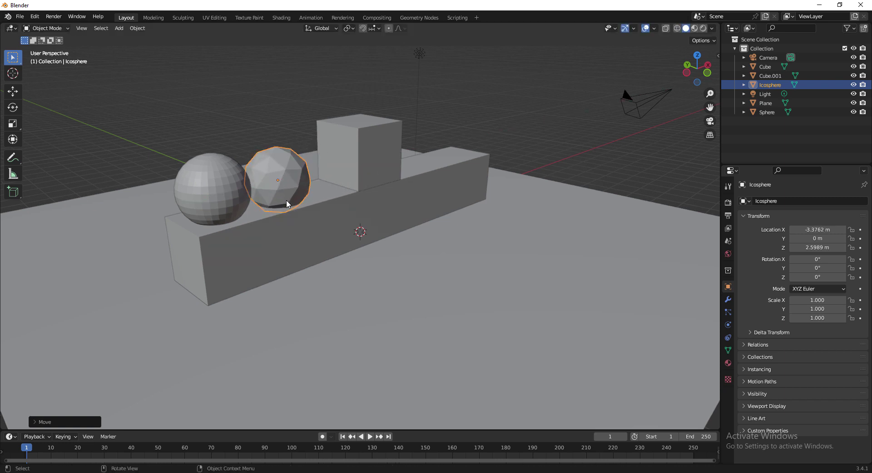
Add a cylinder and stand it on the bar's right end at X 4.9111 m, Z 2.8652 m
{"action": "key", "text": "shift+a"}
{"action": "mouse_move", "coordinate": [288, 200]}
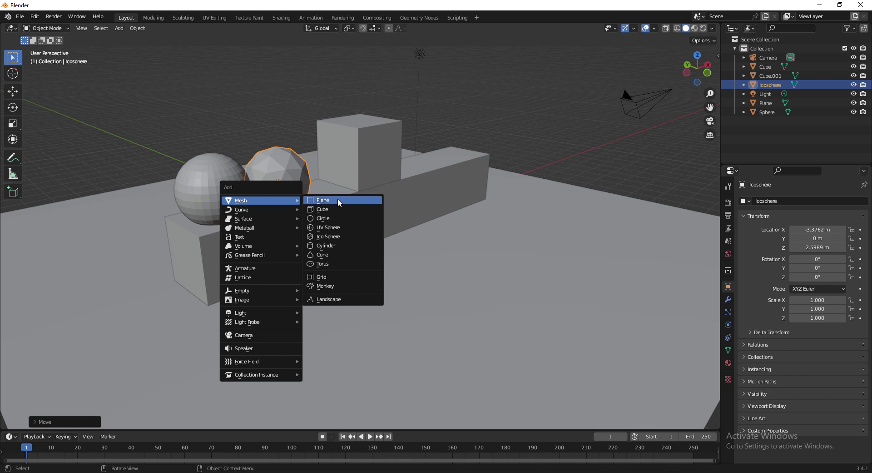
{"action": "left_click", "coordinate": [335, 247]}
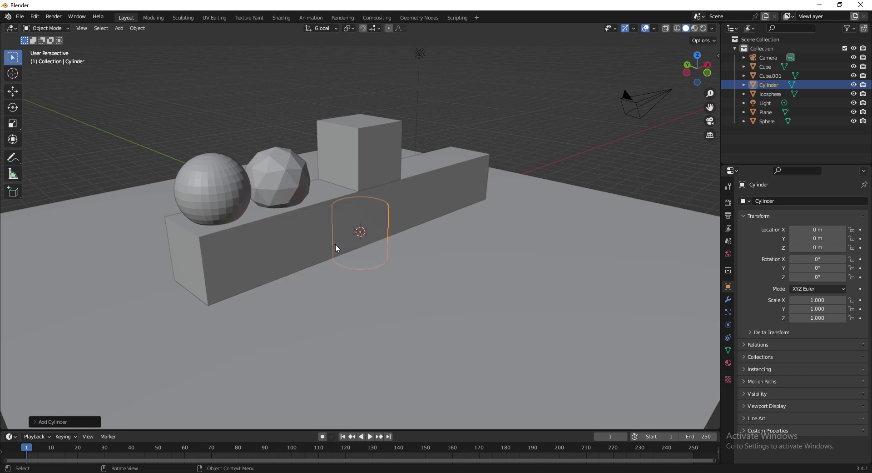
{"action": "key", "text": "g"}
{"action": "key", "text": "z"}
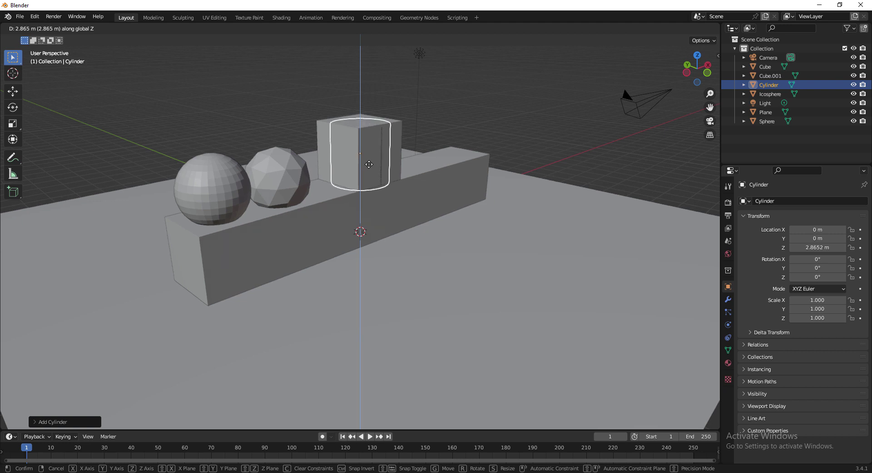
{"action": "left_click", "coordinate": [367, 168]}
{"action": "key", "text": "g"}
{"action": "key", "text": "x"}
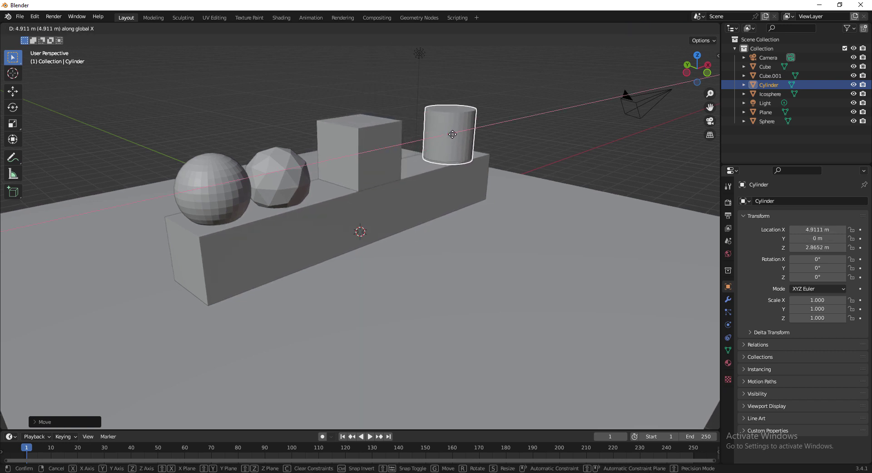
{"action": "left_click", "coordinate": [451, 141]}
Shift Cube.001 left along X to -0.9754 m
{"action": "left_click", "coordinate": [382, 171]}
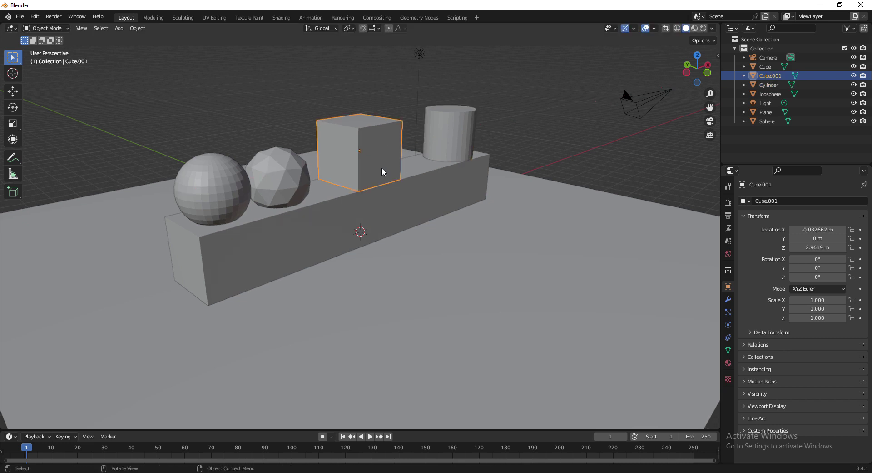
{"action": "key", "text": "g"}
{"action": "key", "text": "x"}
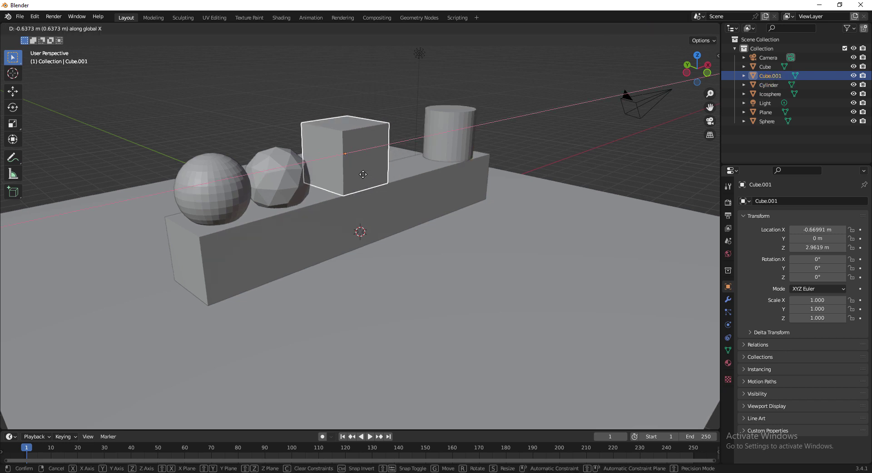
{"action": "left_click", "coordinate": [362, 175]}
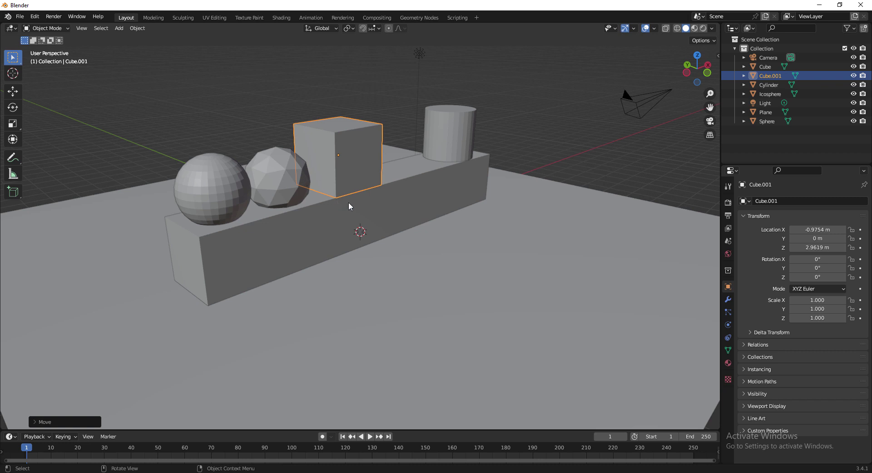
{"action": "key", "text": "shift+a"}
Add a cone and set it on the bar at X 2.1944 m, Z 2.9274 m
{"action": "mouse_move", "coordinate": [350, 200]}
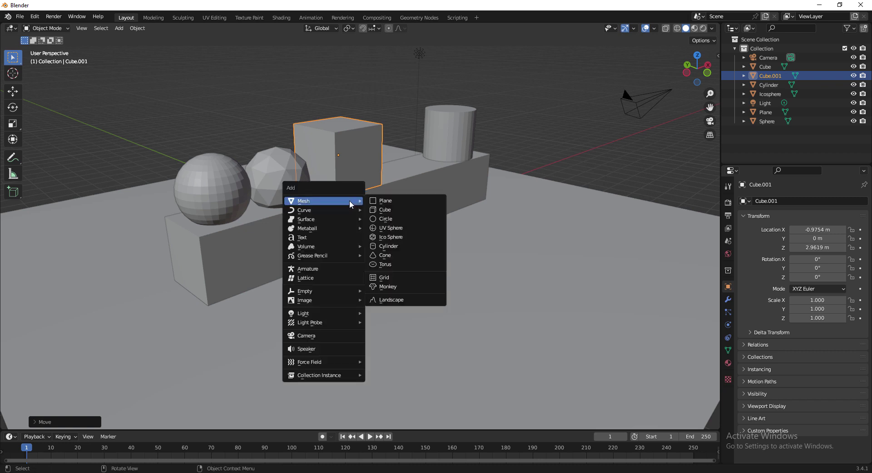
{"action": "left_click", "coordinate": [396, 254]}
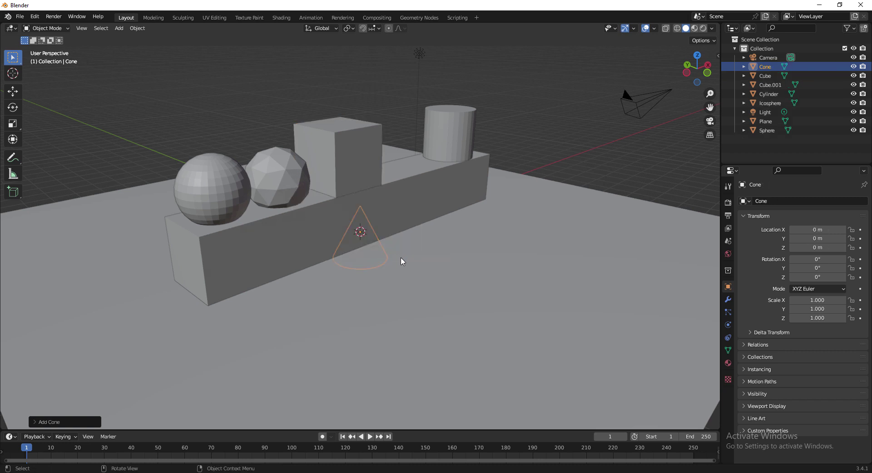
{"action": "key", "text": "g"}
{"action": "key", "text": "z"}
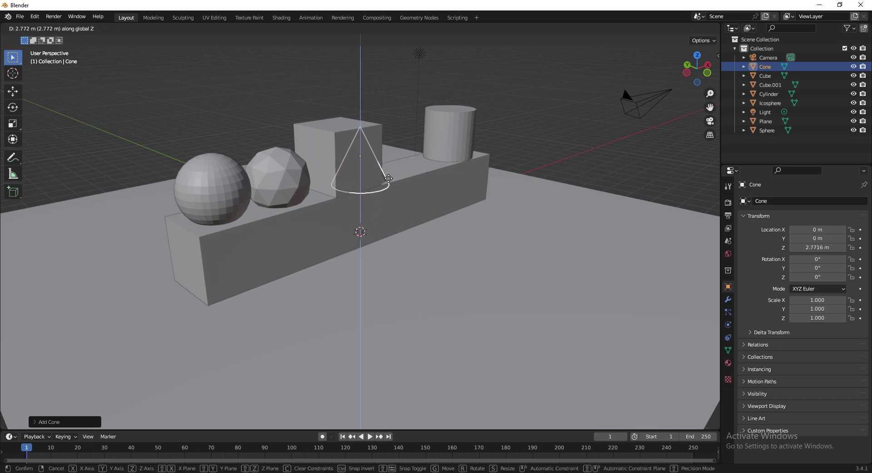
{"action": "left_click", "coordinate": [390, 175]}
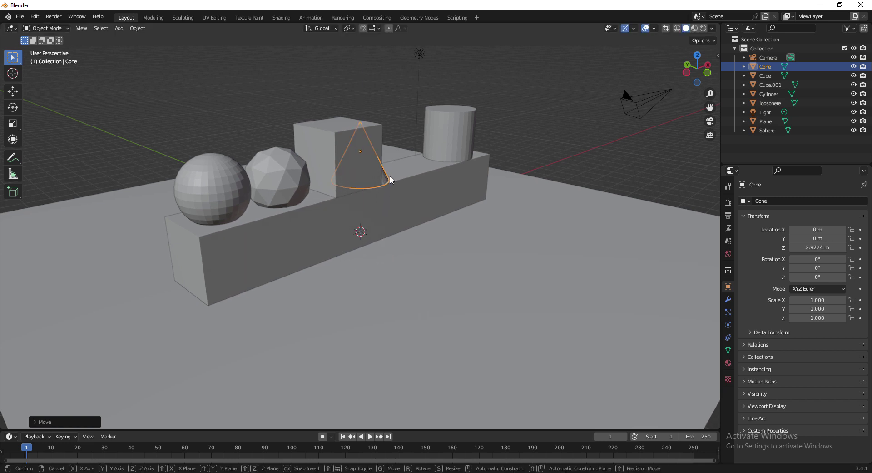
{"action": "key", "text": "g"}
{"action": "key", "text": "x"}
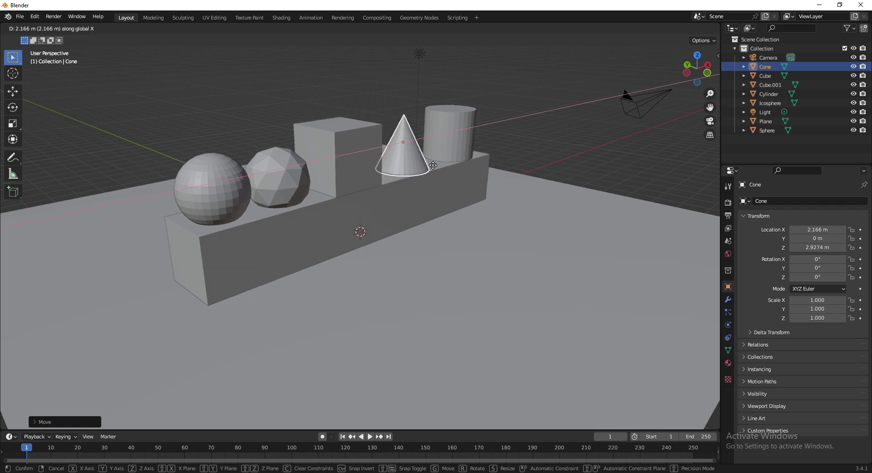
{"action": "left_click", "coordinate": [433, 167]}
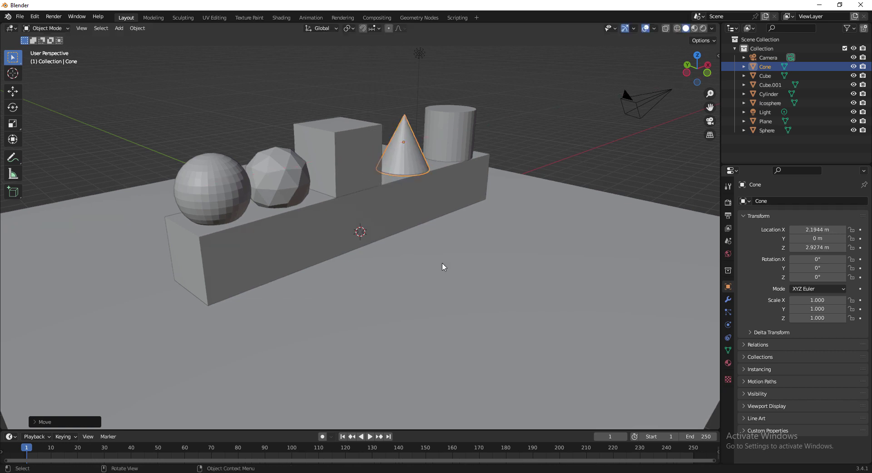
Add a Suzanne monkey head and lift it along Z to 4.8741 m above the cube
{"action": "left_click", "coordinate": [120, 28]}
{"action": "mouse_move", "coordinate": [173, 38]}
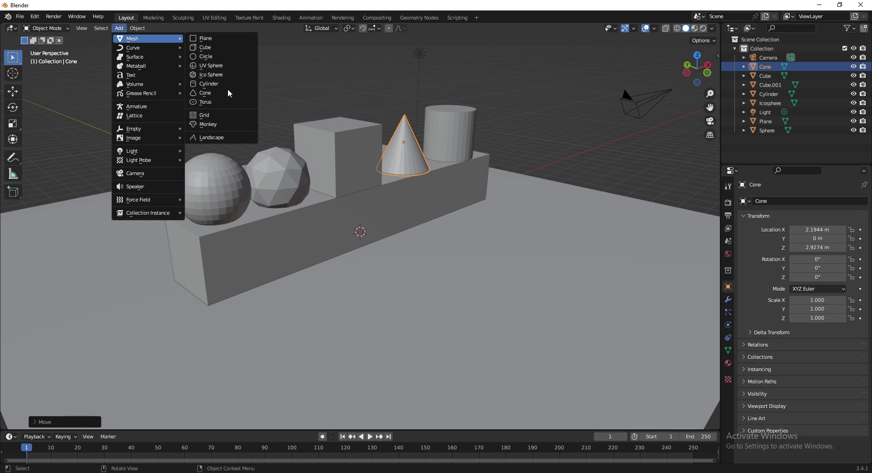
{"action": "left_click", "coordinate": [220, 124]}
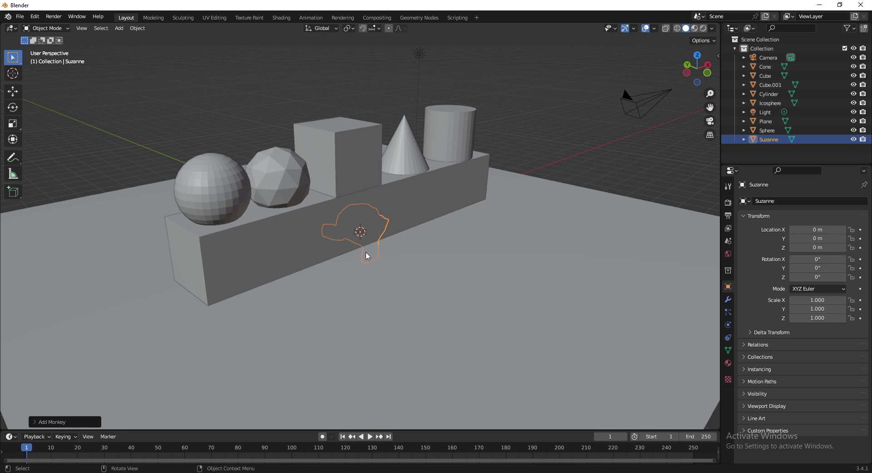
{"action": "key", "text": "g"}
{"action": "key", "text": "z"}
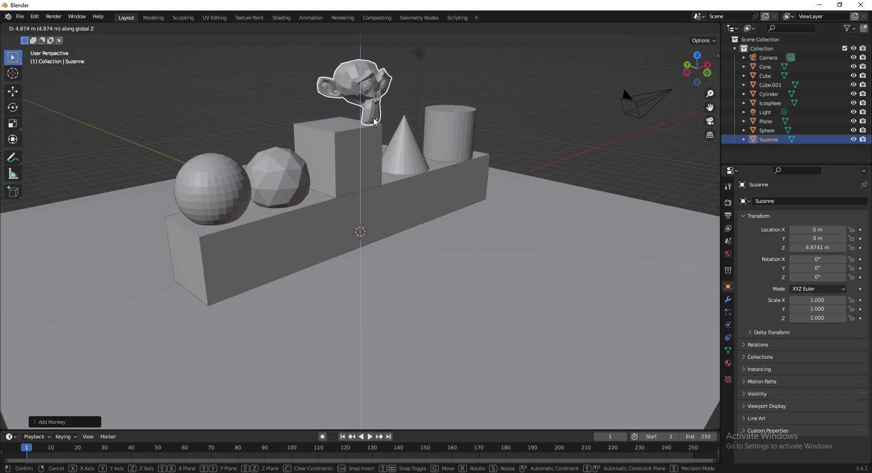
{"action": "left_click", "coordinate": [365, 111]}
{"action": "middle_click_drag", "start_coordinate": [365, 112], "coordinate": [386, 163]}
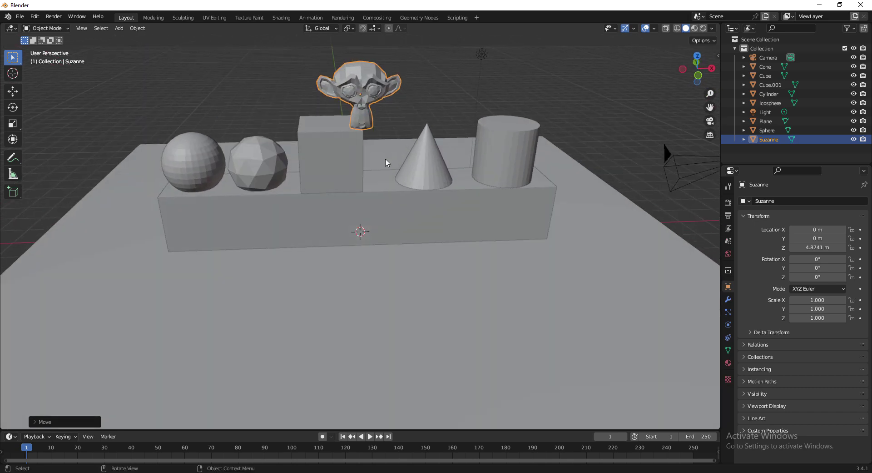
In front orthographic view, slide Suzanne along X to -0.99346 m, centred over the cube
{"action": "key", "text": "KP_1"}
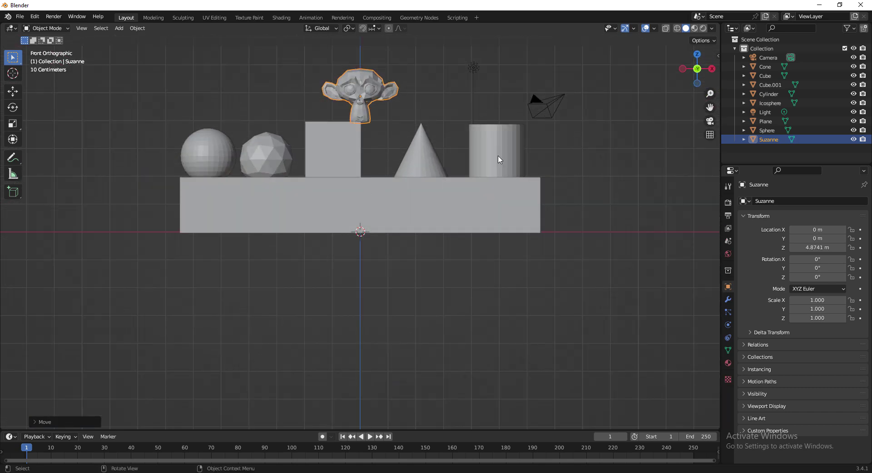
{"action": "scroll", "coordinate": [347, 167], "scroll_direction": "up", "scroll_amount": 1}
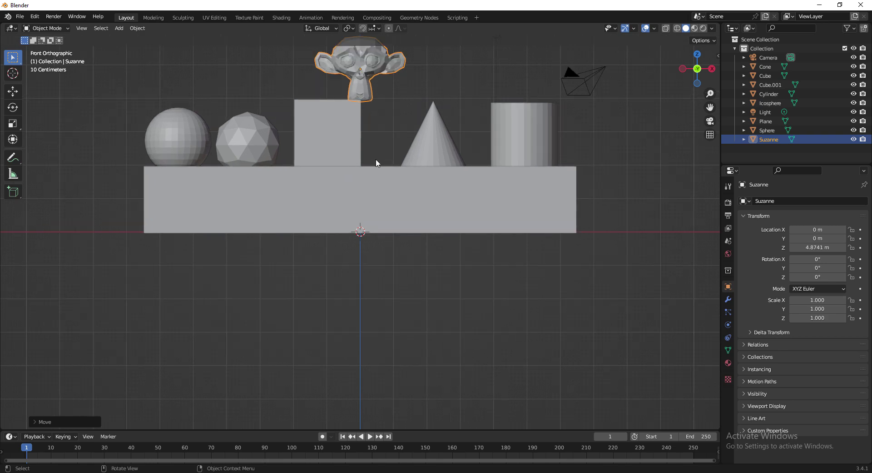
{"action": "middle_click_drag", "start_coordinate": [377, 150], "coordinate": [377, 151]}
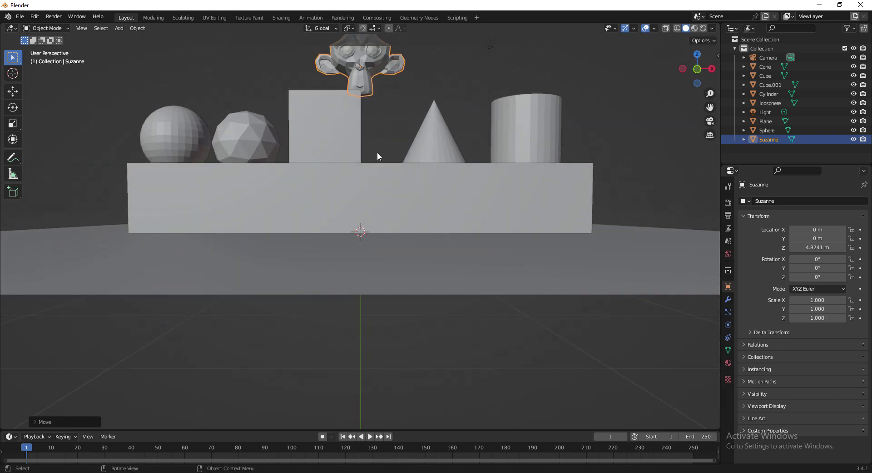
{"action": "key", "text": "KP_1"}
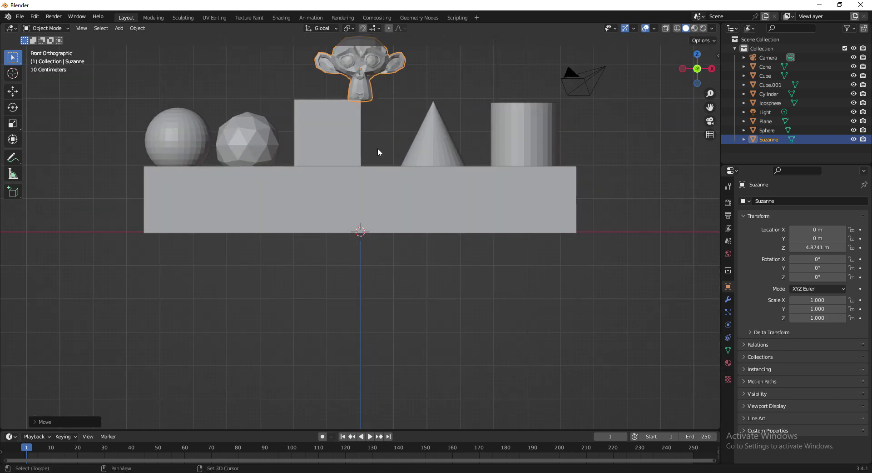
{"action": "middle_click_drag", "start_coordinate": [378, 148], "coordinate": [386, 213], "text": "shift"}
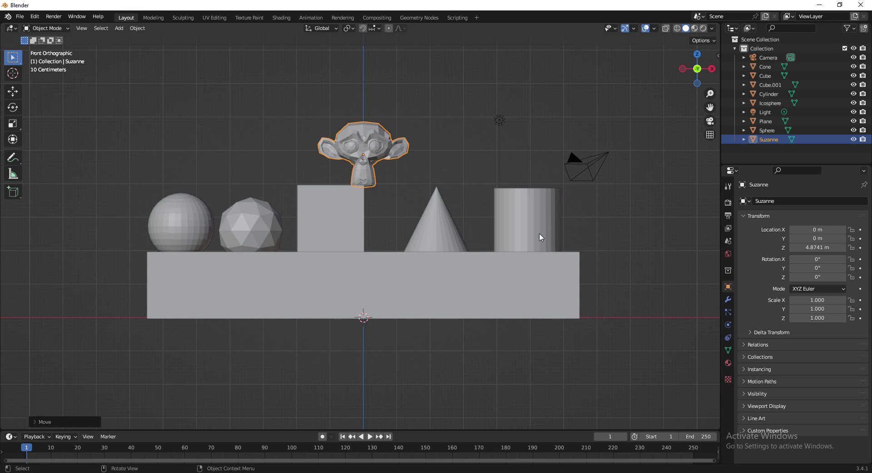
{"action": "left_click", "coordinate": [380, 148]}
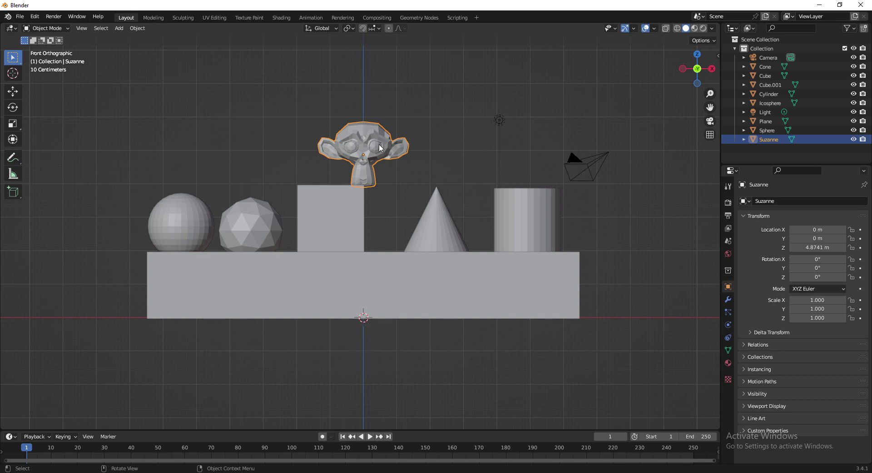
{"action": "key", "text": "g"}
{"action": "key", "text": "x"}
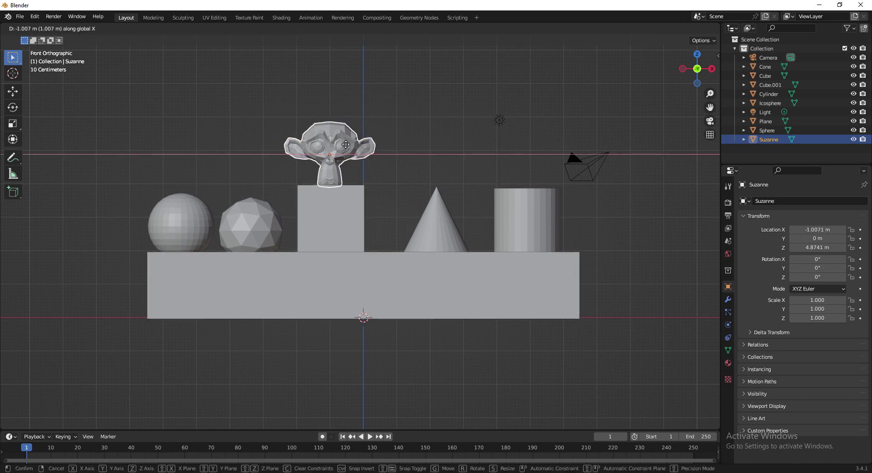
{"action": "left_click", "coordinate": [346, 145]}
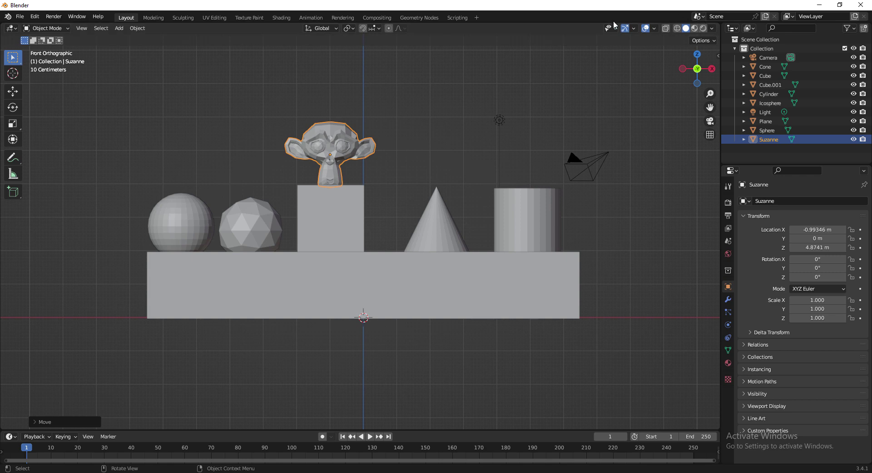
Set the viewport shading to Wireframe so every shape on the bar shows as wire edges
{"action": "left_click", "coordinate": [677, 29]}
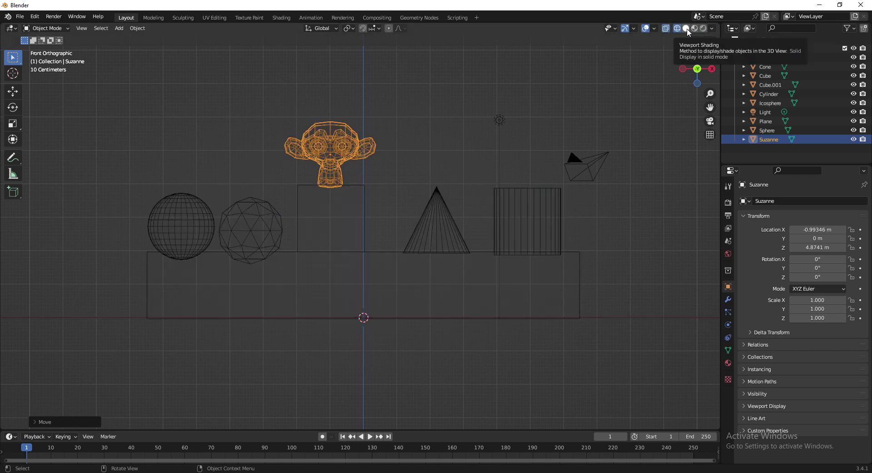
{"action": "left_click", "coordinate": [687, 29]}
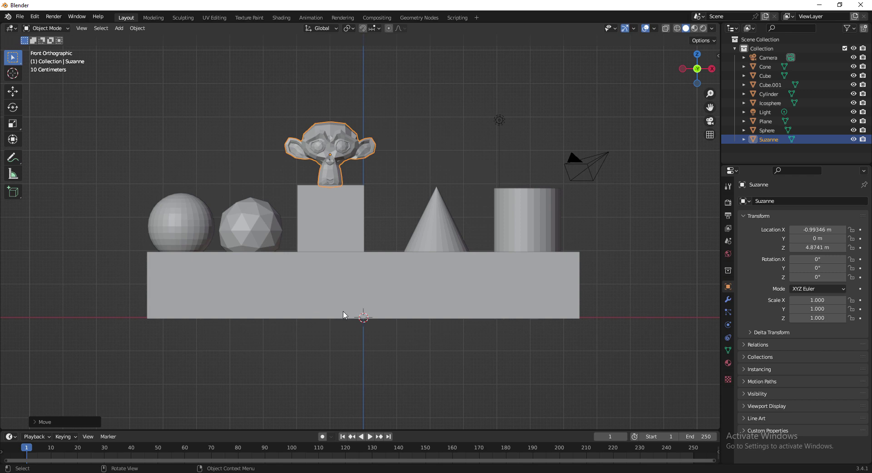
{"action": "key", "text": "z"}
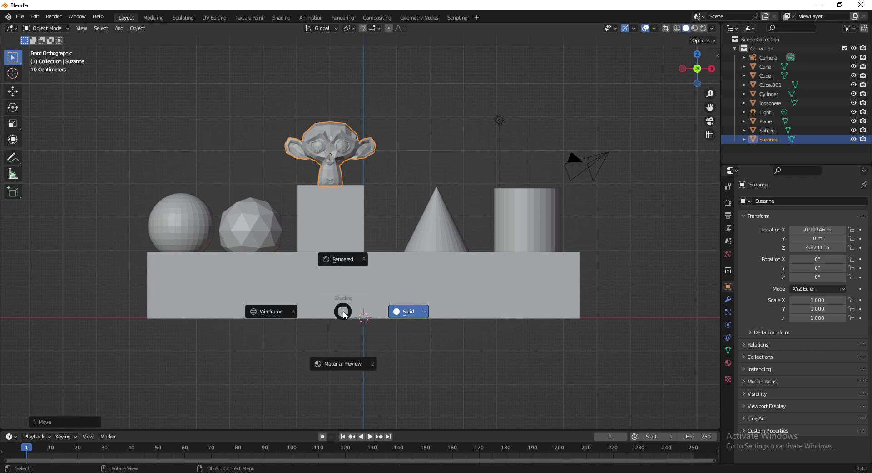
{"action": "left_click", "coordinate": [273, 312]}
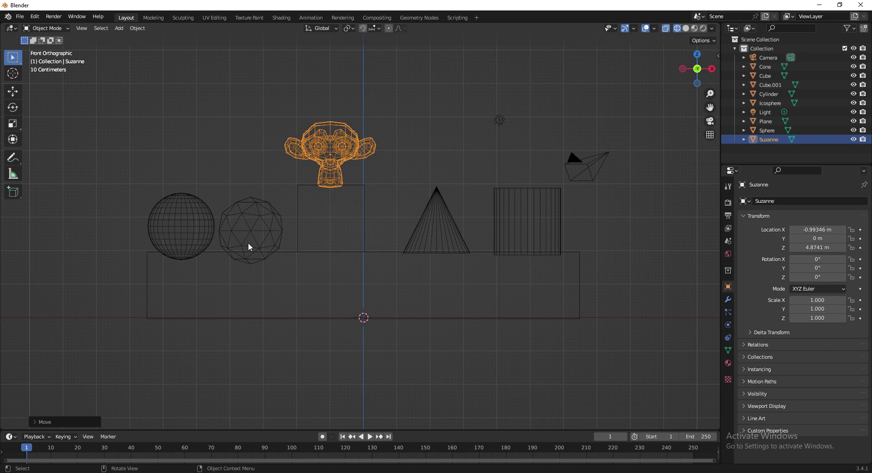
Raise the icosphere and the sphere slightly along the vertical axis
{"action": "left_click", "coordinate": [251, 226]}
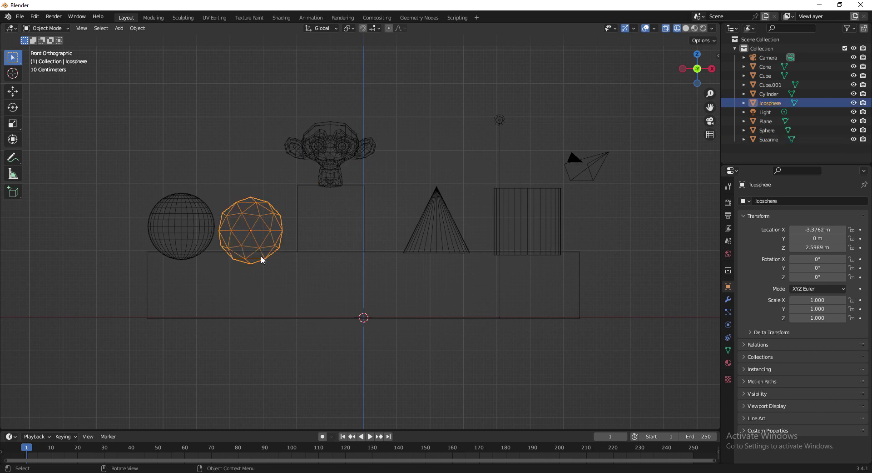
{"action": "key", "text": "g"}
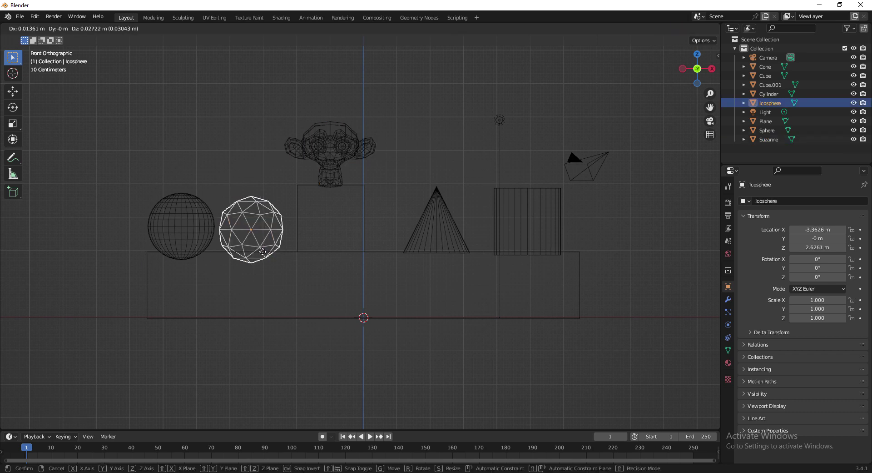
{"action": "key", "text": "z"}
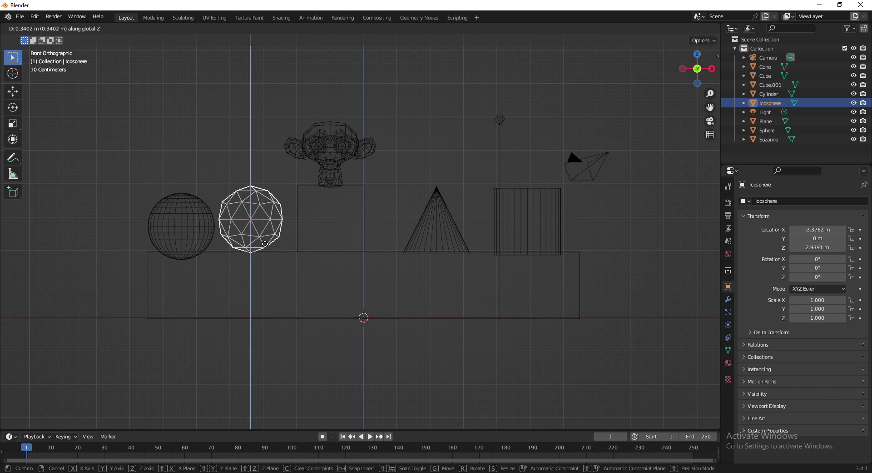
{"action": "left_click", "coordinate": [261, 243]}
{"action": "left_click", "coordinate": [202, 240]}
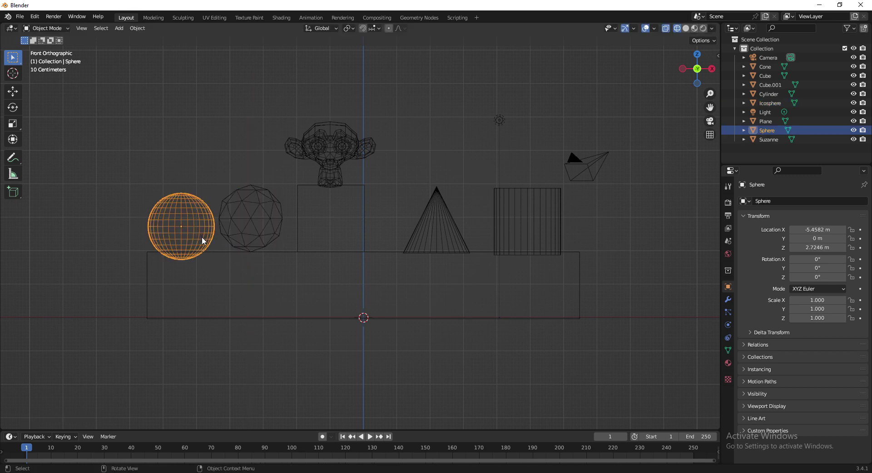
{"action": "key", "text": "g"}
{"action": "key", "text": "z"}
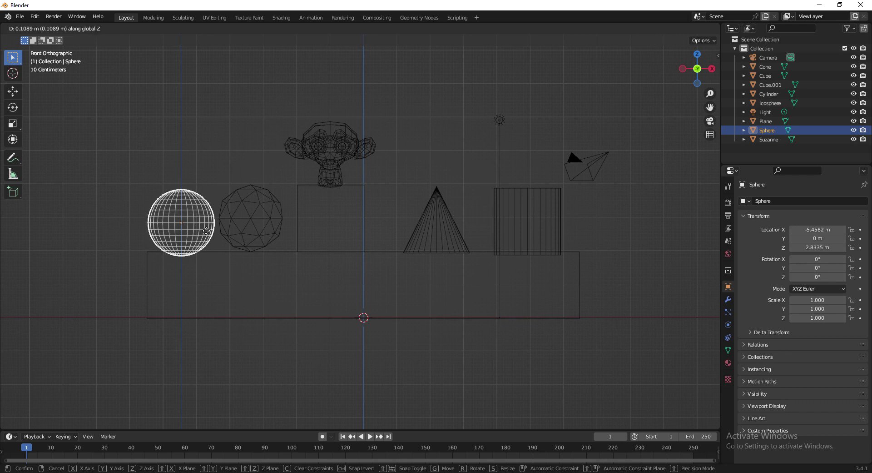
{"action": "left_click", "coordinate": [419, 224]}
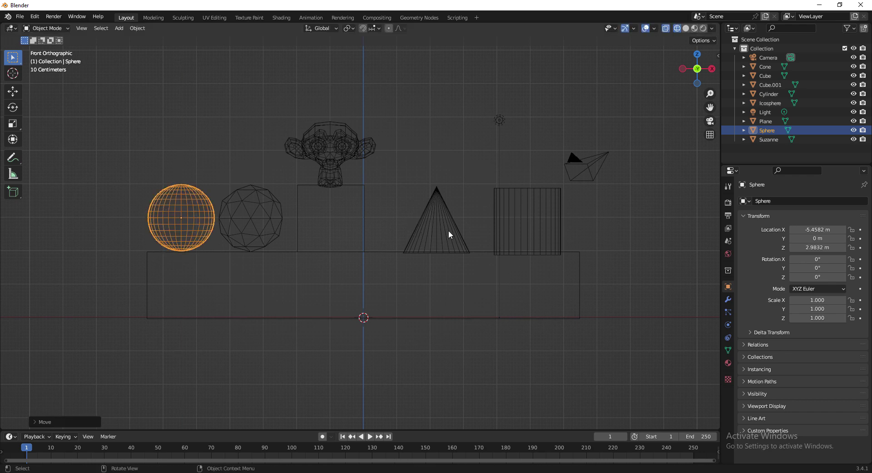
Lift the cone, and raise the cylinder to Z 2.9877 m so it rests on the bar
{"action": "left_click", "coordinate": [450, 214]}
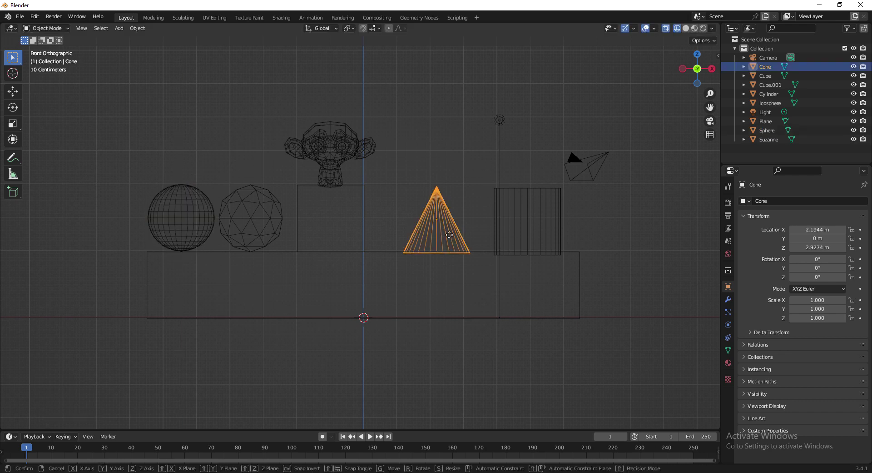
{"action": "key", "text": "g"}
{"action": "key", "text": "z"}
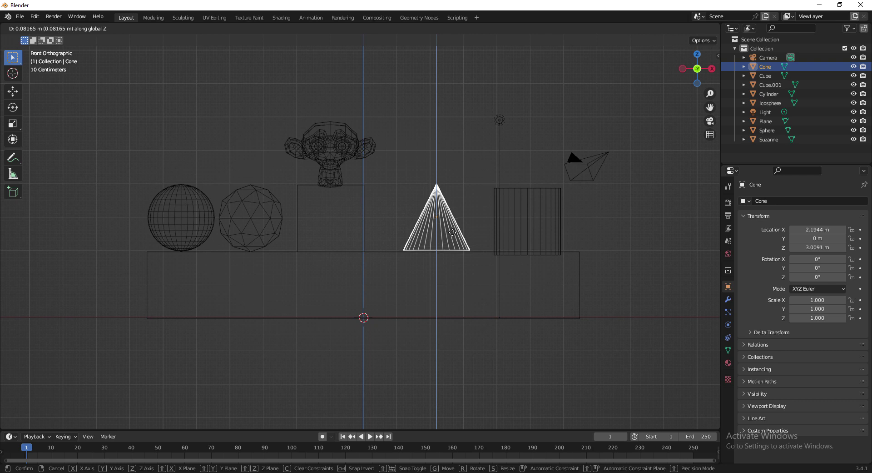
{"action": "left_click", "coordinate": [454, 234]}
{"action": "left_click", "coordinate": [519, 220]}
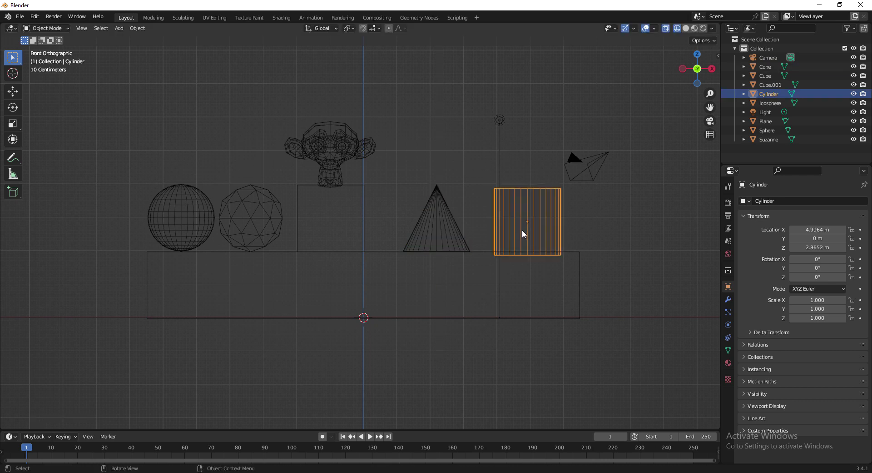
{"action": "key", "text": "g"}
{"action": "key", "text": "z"}
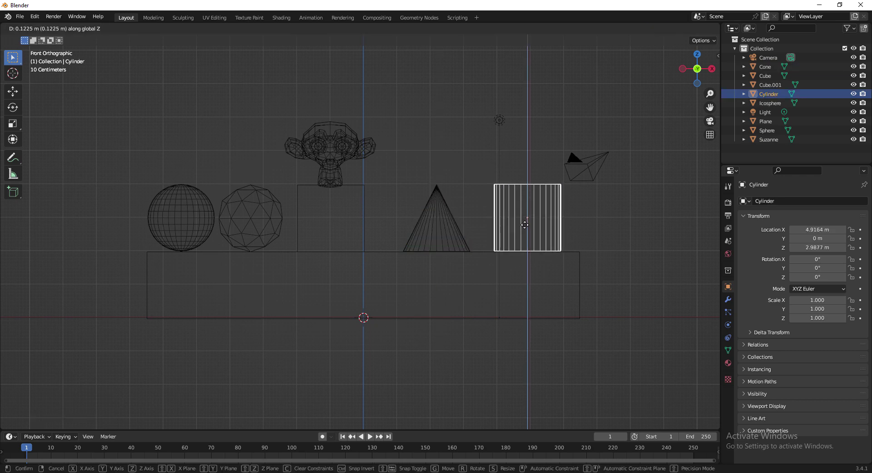
{"action": "left_click", "coordinate": [497, 223]}
Raise Suzanne vertically to Z 4.9966 m so she sits atop the cube
{"action": "left_click", "coordinate": [331, 175]}
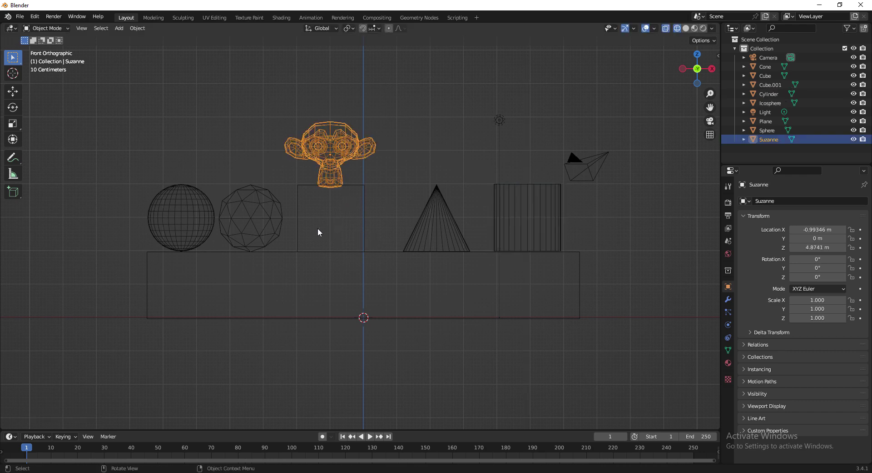
{"action": "key", "text": "g"}
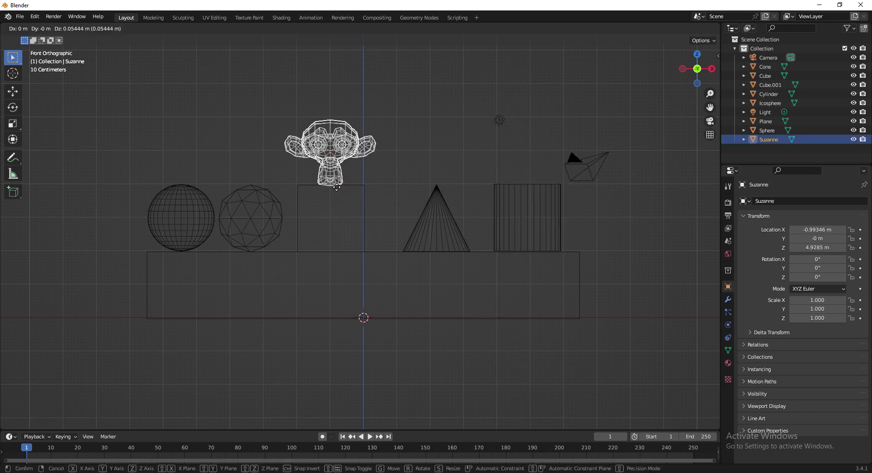
{"action": "key", "text": "z"}
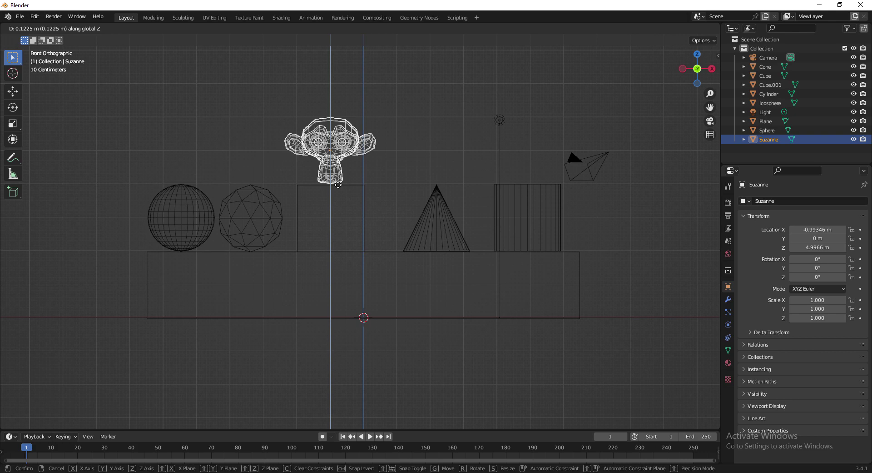
{"action": "left_click", "coordinate": [338, 184]}
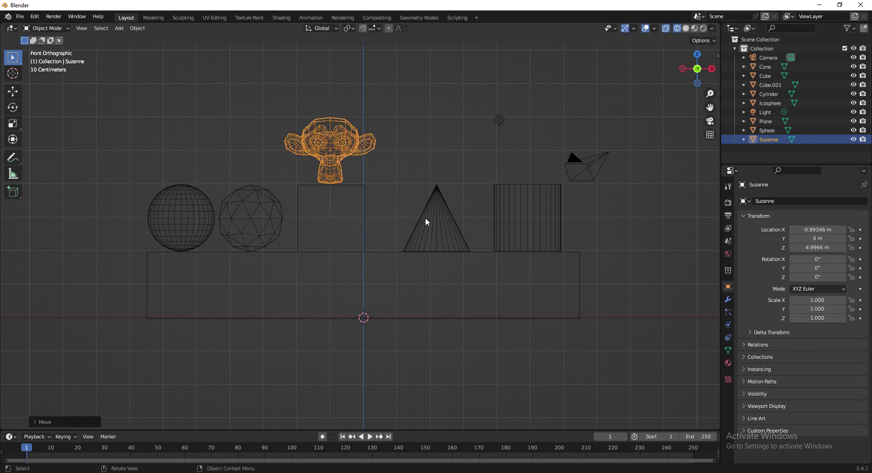
Orbit to a perspective angle over the ground plane and return the viewport to Solid shading
{"action": "middle_click_drag", "start_coordinate": [422, 216], "coordinate": [427, 280]}
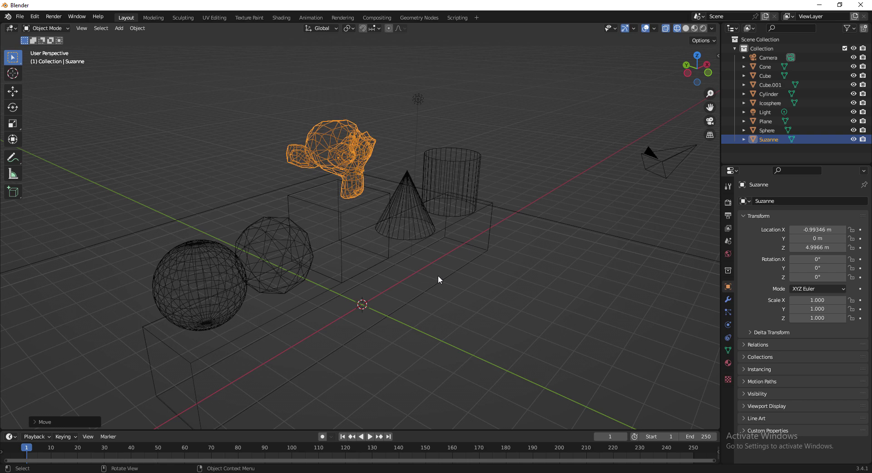
{"action": "key", "text": "z"}
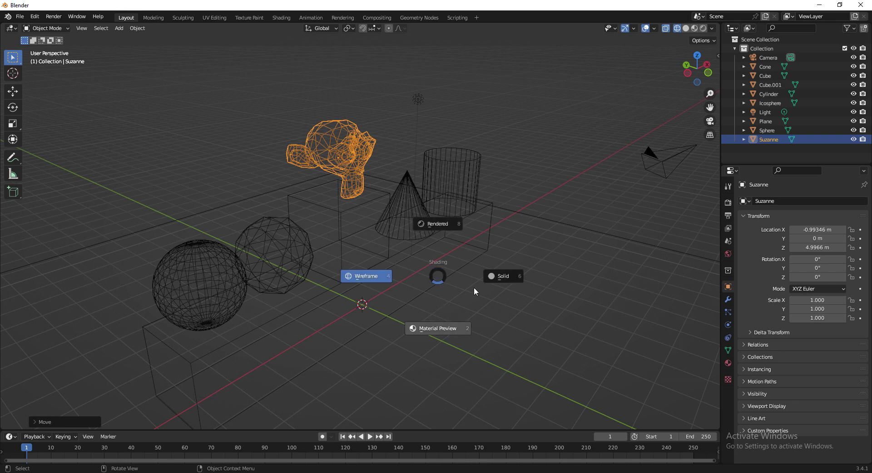
{"action": "left_click", "coordinate": [511, 276]}
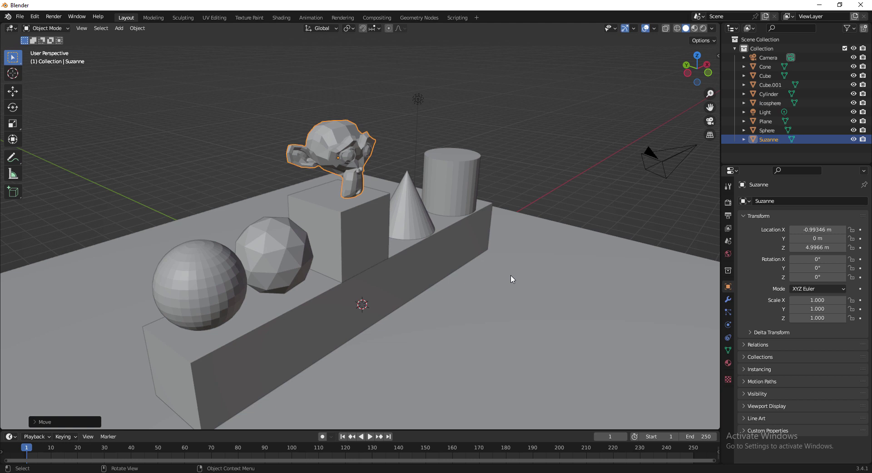
{"action": "key", "text": "z"}
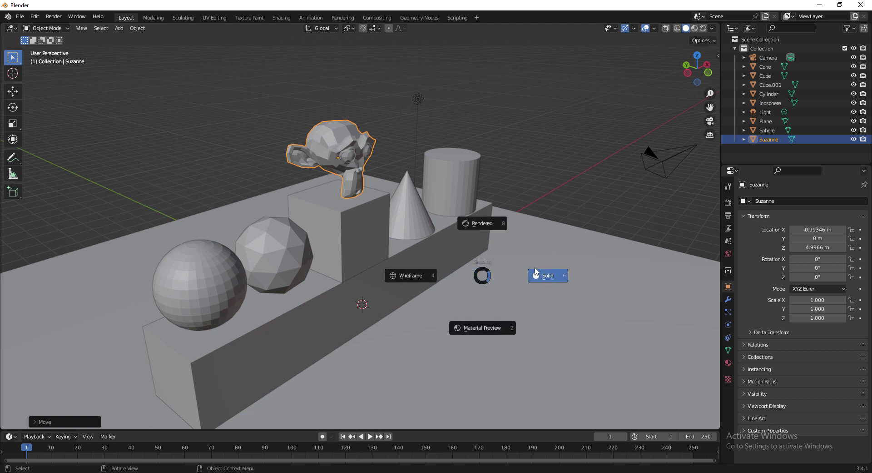
{"action": "left_click", "coordinate": [490, 278]}
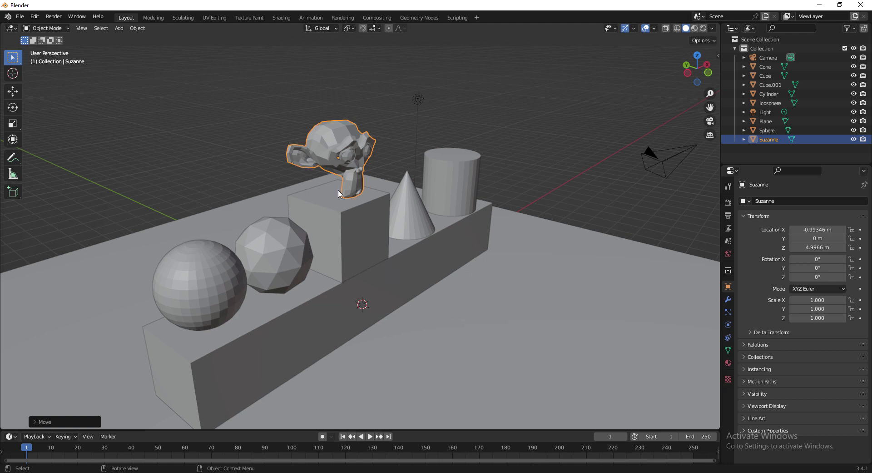
{"action": "middle_click_drag", "start_coordinate": [417, 264], "coordinate": [432, 251]}
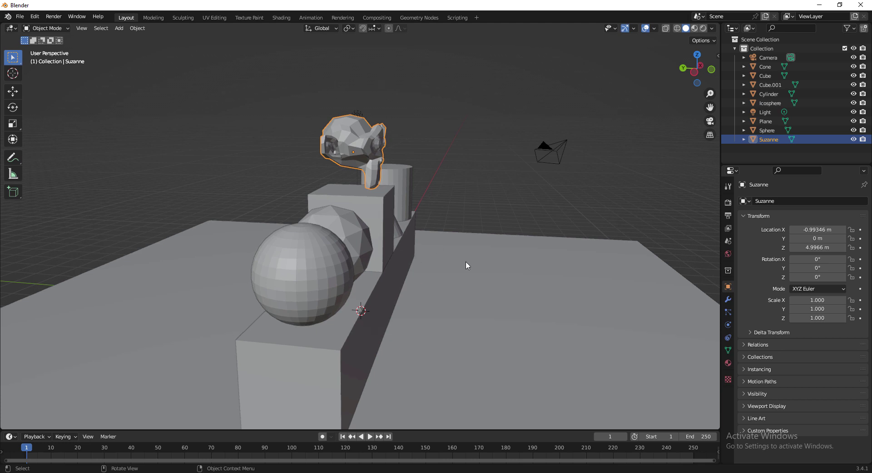
{"action": "left_click", "coordinate": [391, 242]}
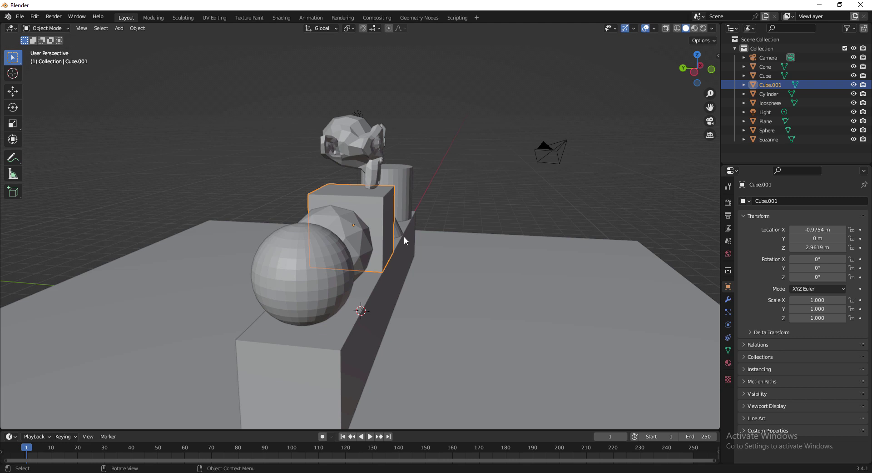
{"action": "key", "text": "g"}
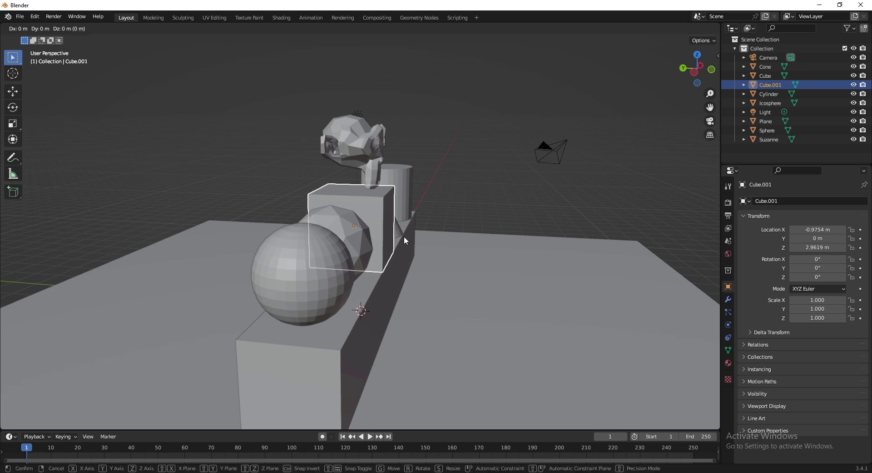
{"action": "key", "text": "z"}
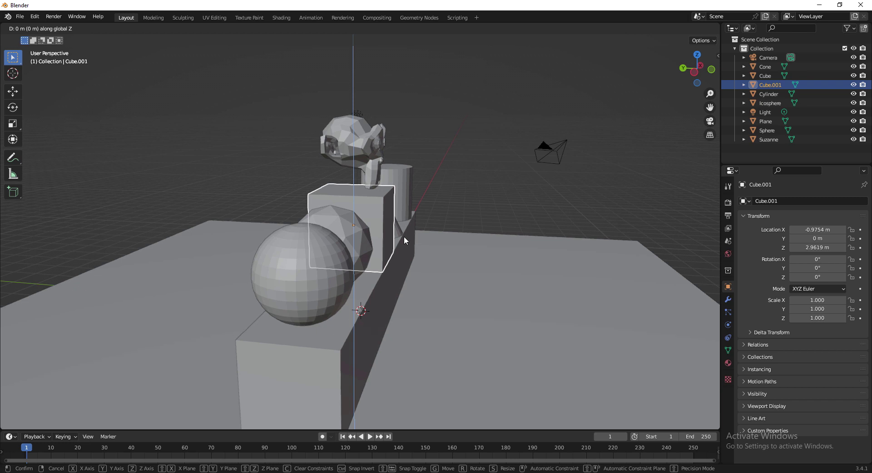
{"action": "type", "text": "10"}
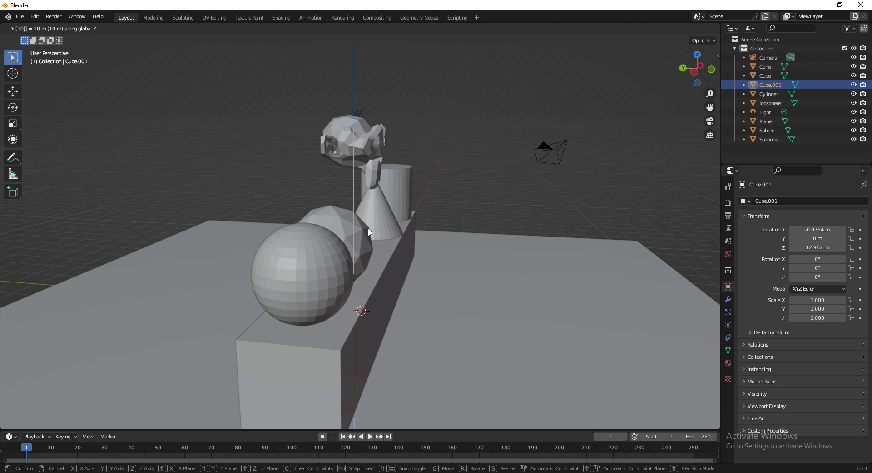
{"action": "key", "text": "Return"}
{"action": "scroll", "coordinate": [389, 225], "scroll_direction": "down", "scroll_amount": 6}
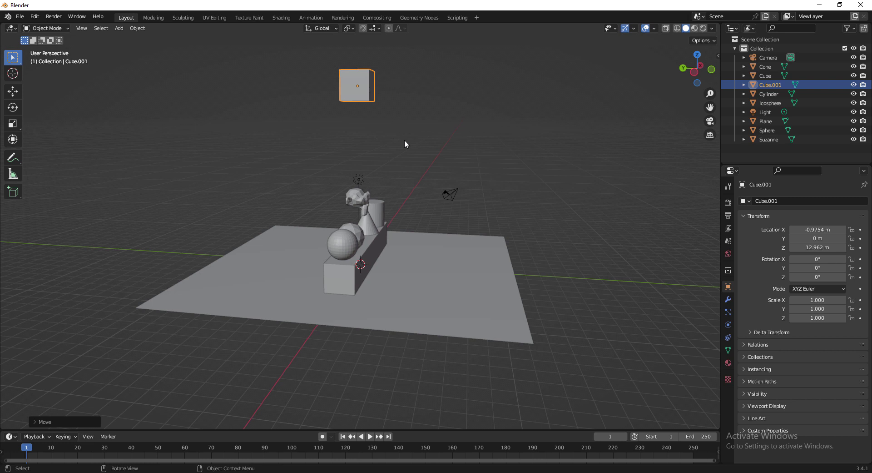
{"action": "key", "text": "ctrl+z"}
{"action": "scroll", "coordinate": [383, 170], "scroll_direction": "up", "scroll_amount": 5}
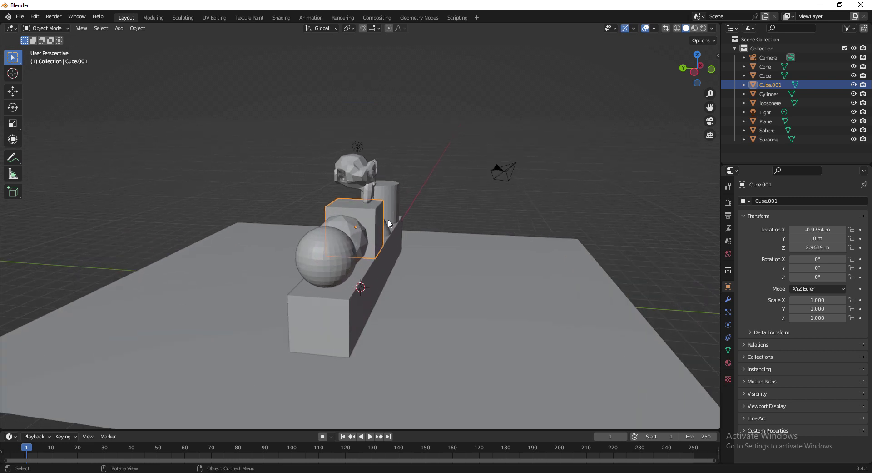
{"action": "scroll", "coordinate": [388, 219], "scroll_direction": "up", "scroll_amount": 3}
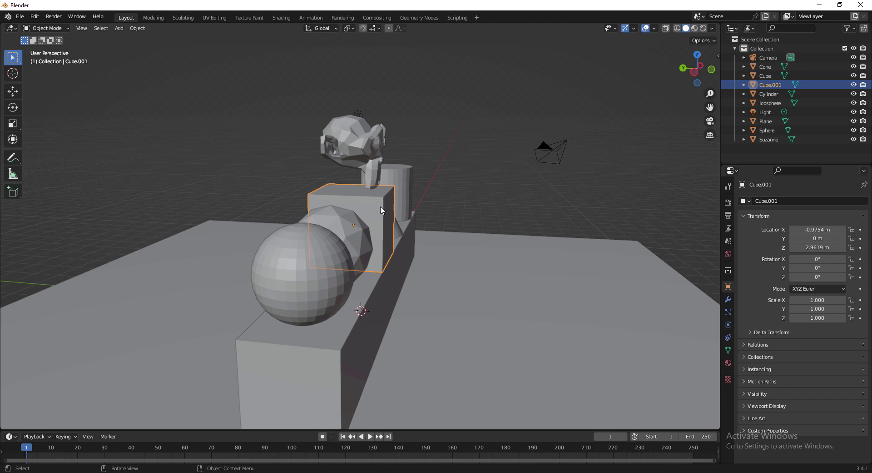
{"action": "key", "text": "g"}
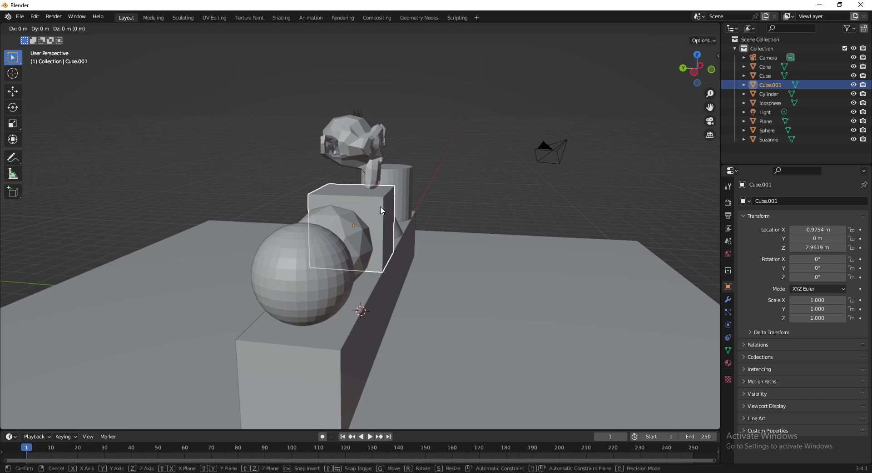
{"action": "key", "text": "x"}
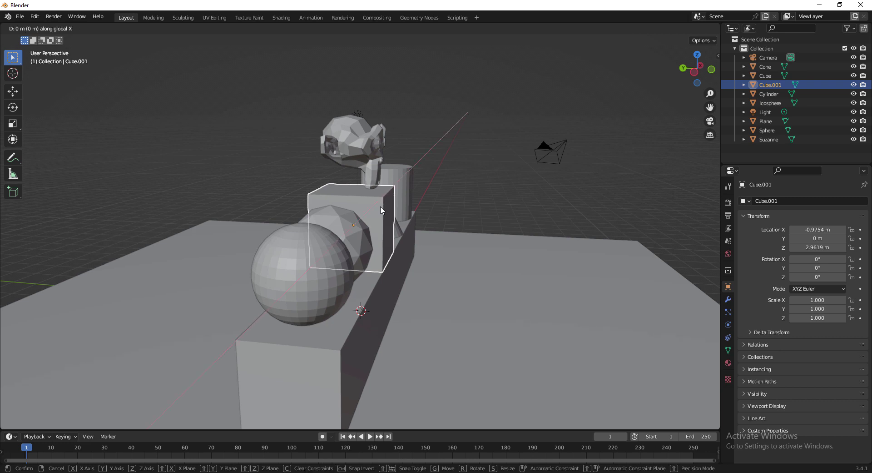
{"action": "type", "text": "-3"}
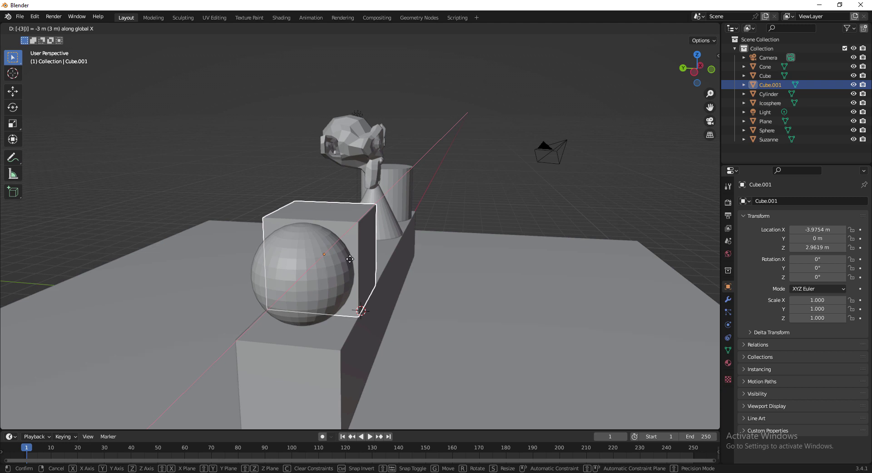
{"action": "key", "text": "Escape"}
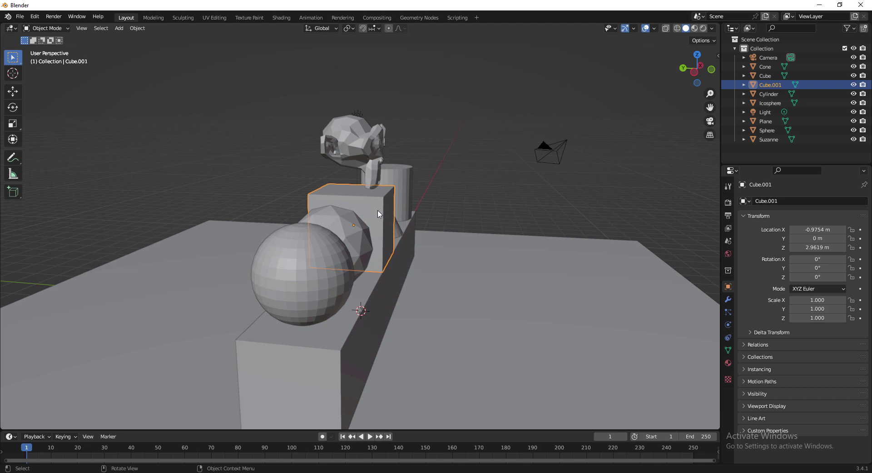
{"action": "key", "text": "r"}
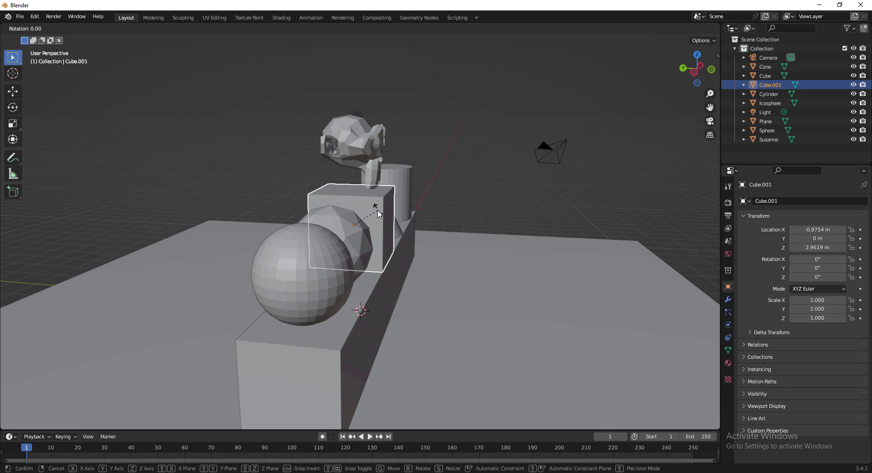
{"action": "key", "text": "x"}
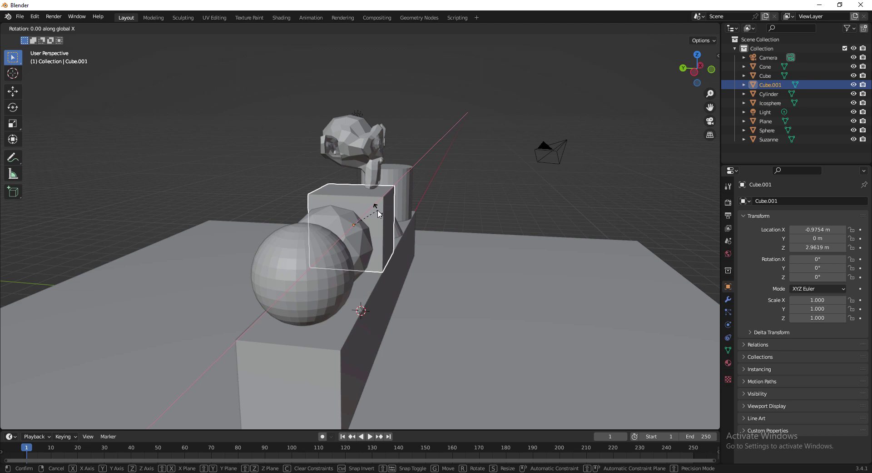
{"action": "type", "text": "45"}
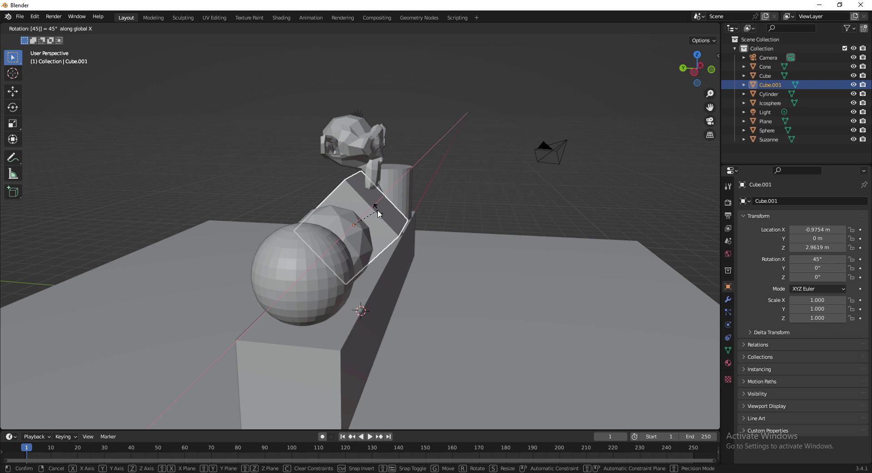
{"action": "right_click", "coordinate": [380, 214]}
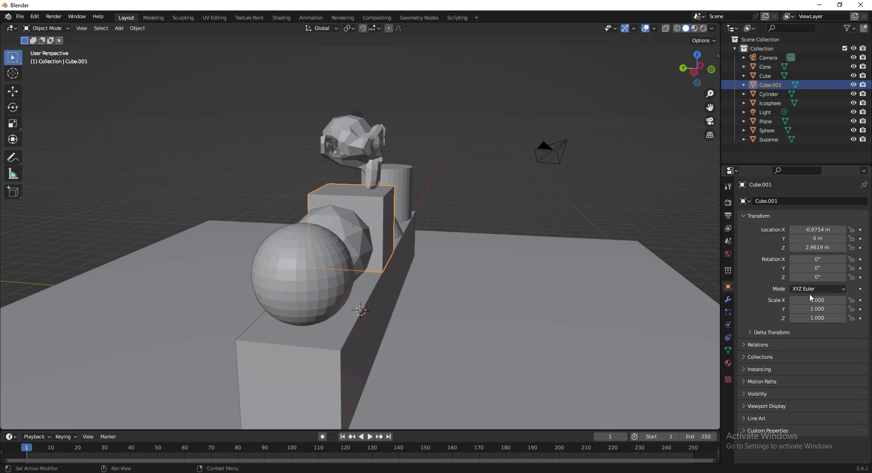
Select Suzanne, try a free 45° rotation, then reset her rotation to zero
{"action": "left_click", "coordinate": [369, 154]}
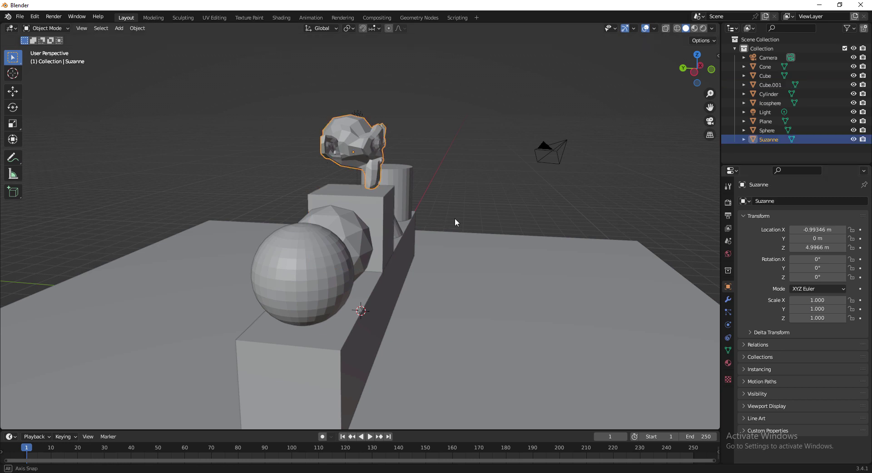
{"action": "middle_click_drag", "start_coordinate": [457, 216], "coordinate": [415, 186]}
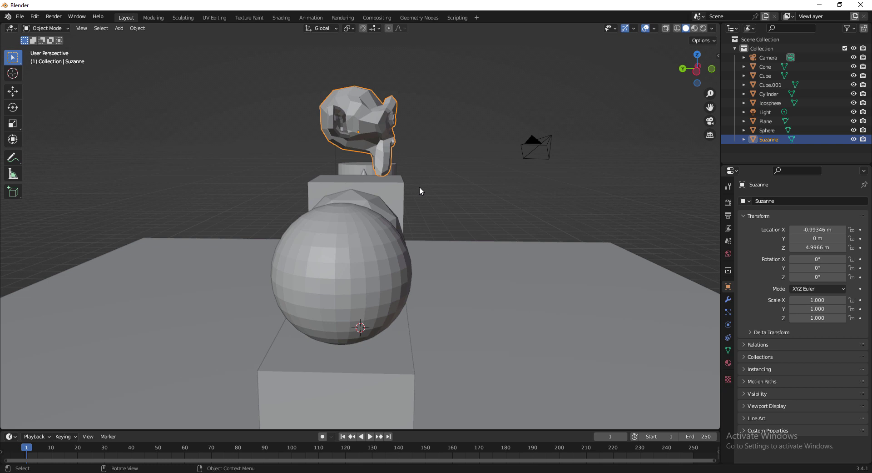
{"action": "type", "text": "r"}
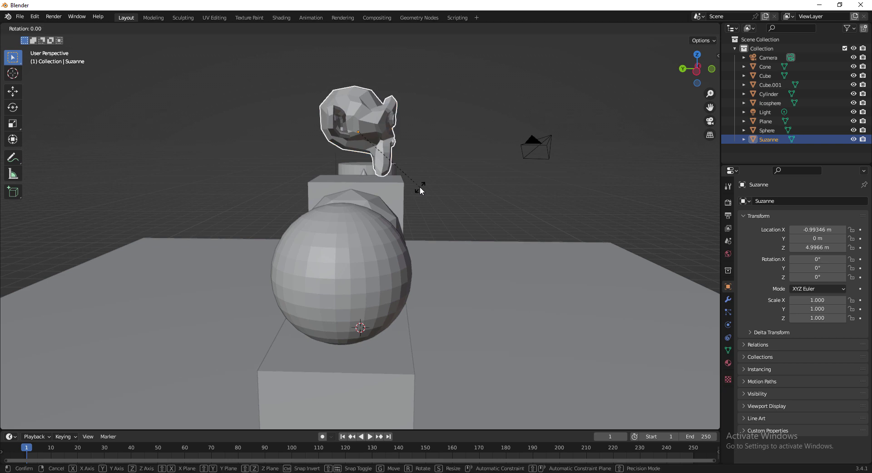
{"action": "type", "text": "45"}
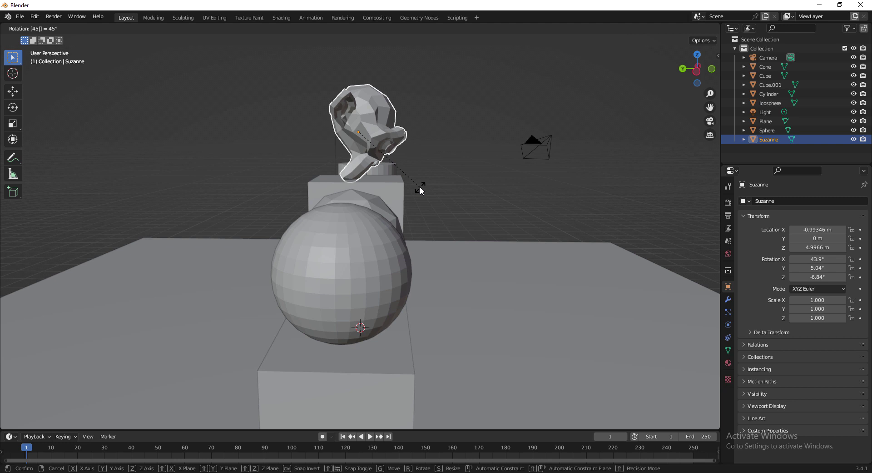
{"action": "key", "text": "Return"}
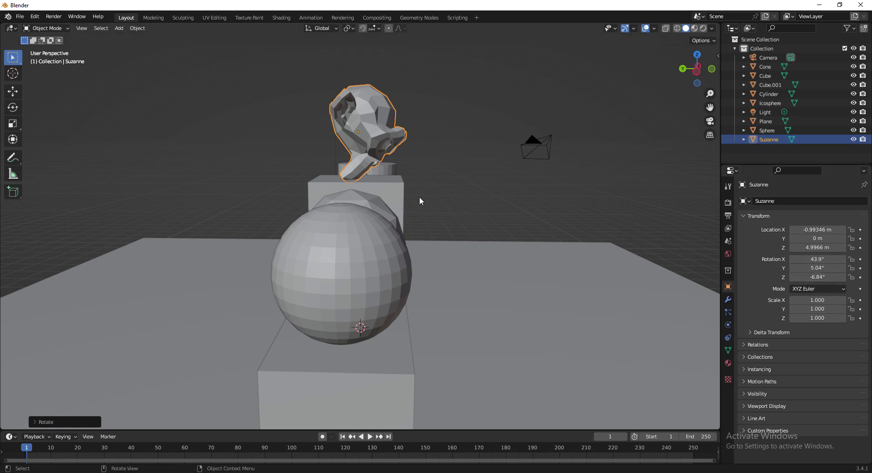
{"action": "key", "text": "alt+r"}
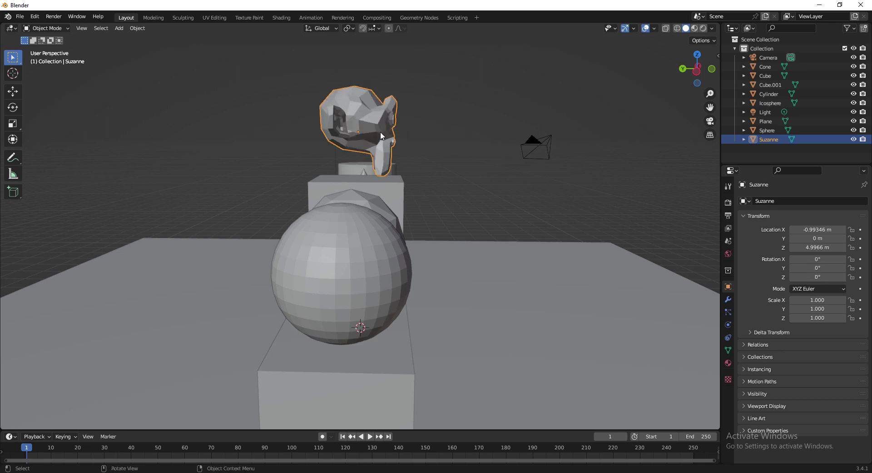
Tilt Suzanne -45° about the global X axis, discarding the 45° and -50° trials
{"action": "key", "text": "r"}
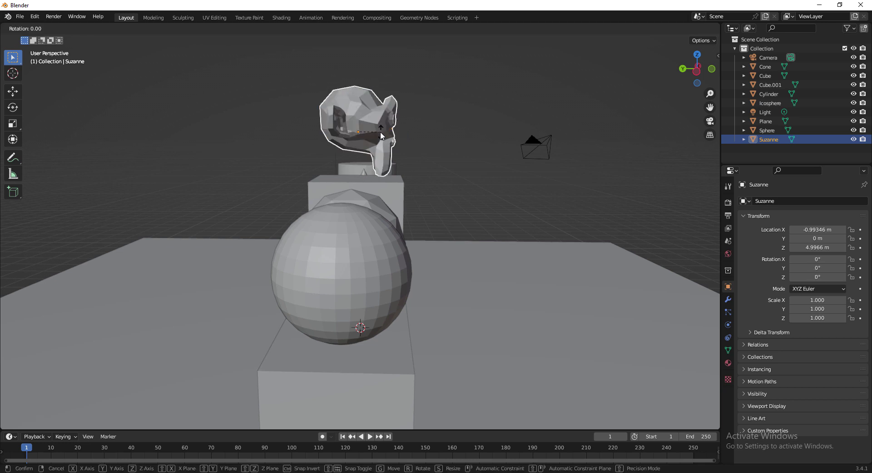
{"action": "key", "text": "x"}
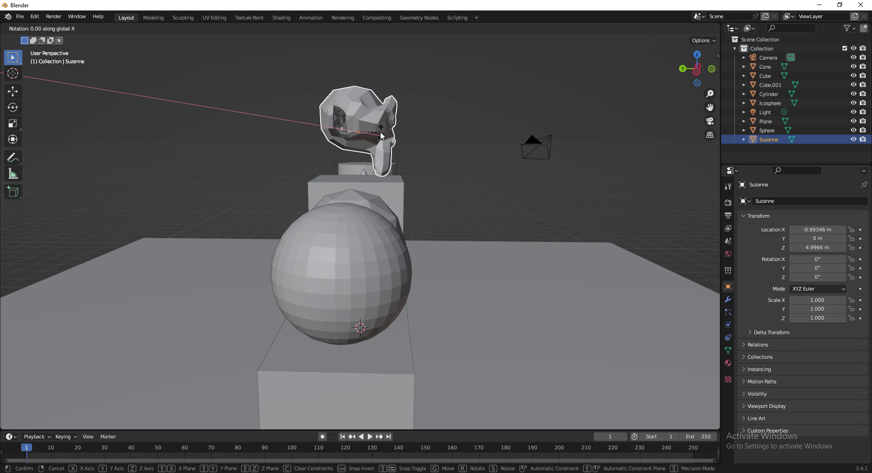
{"action": "type", "text": "45"}
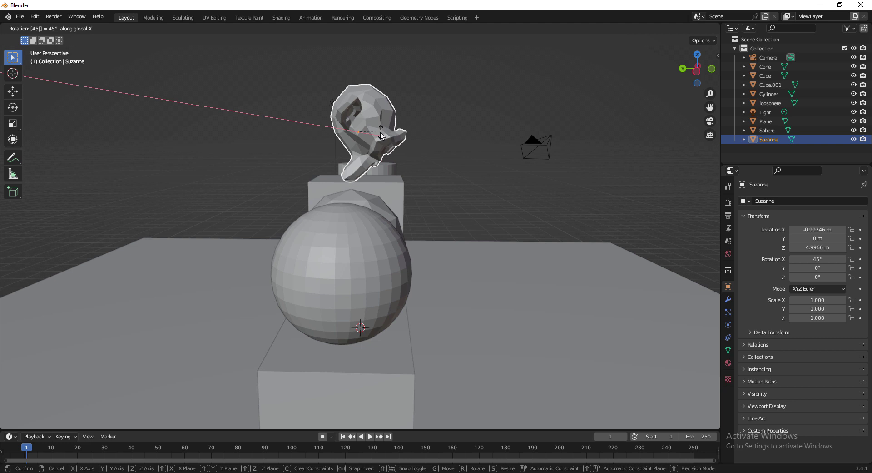
{"action": "key", "text": "Escape"}
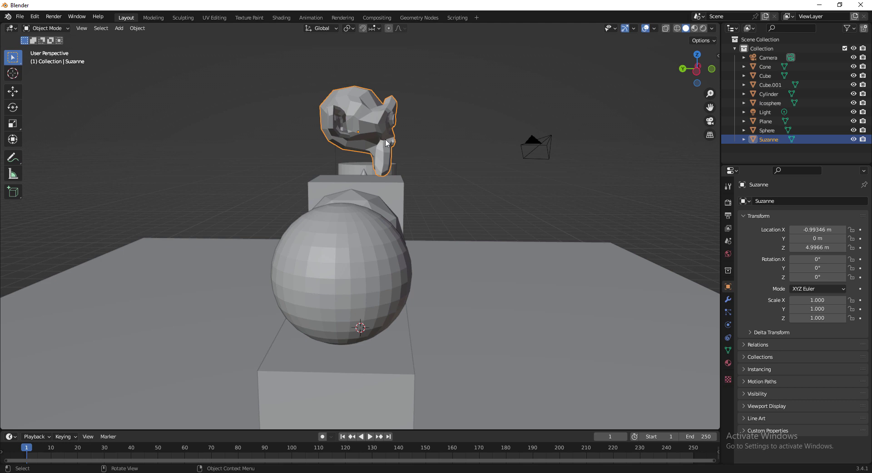
{"action": "key", "text": "r"}
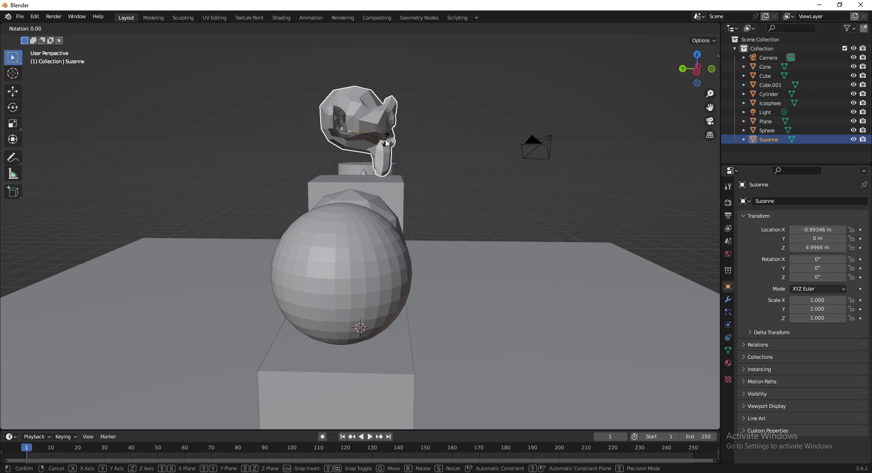
{"action": "key", "text": "x"}
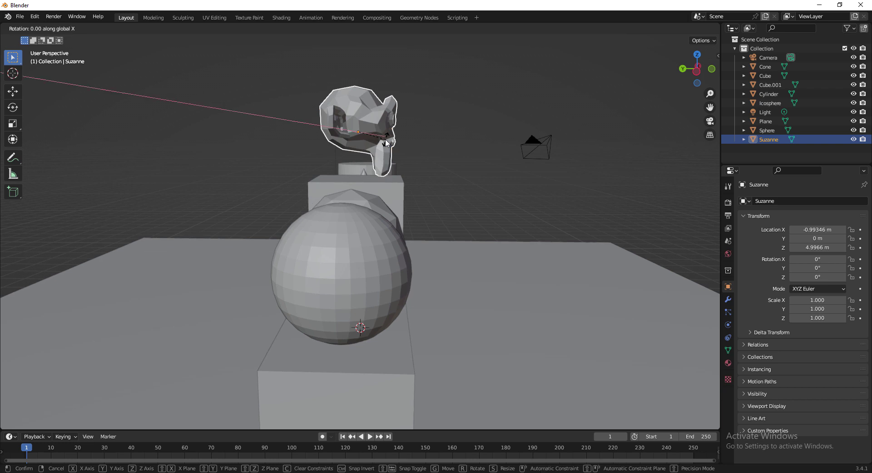
{"action": "type", "text": "-50"}
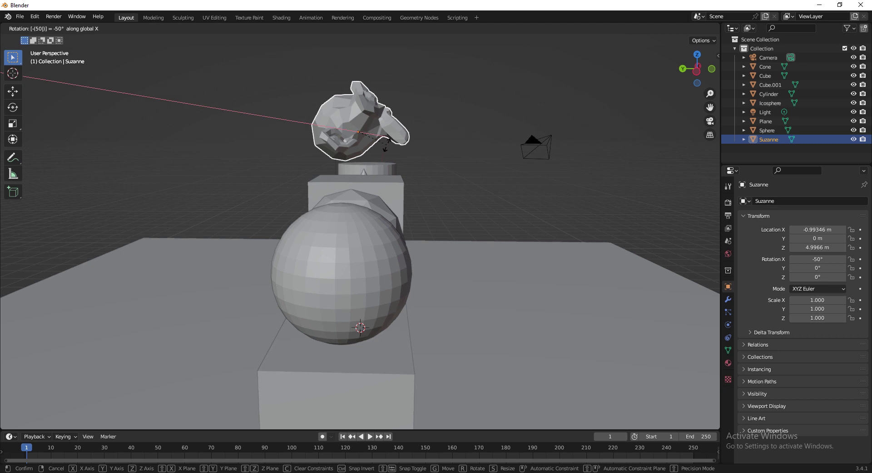
{"action": "key", "text": "Escape"}
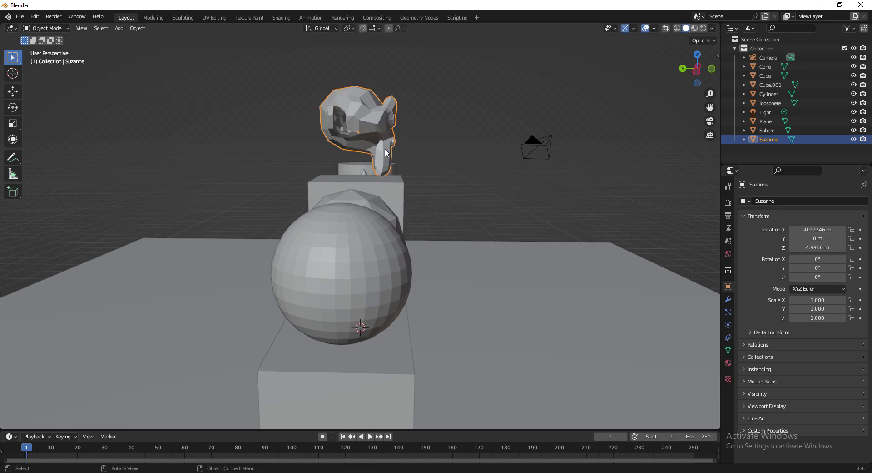
{"action": "key", "text": "r"}
{"action": "type", "text": "x"}
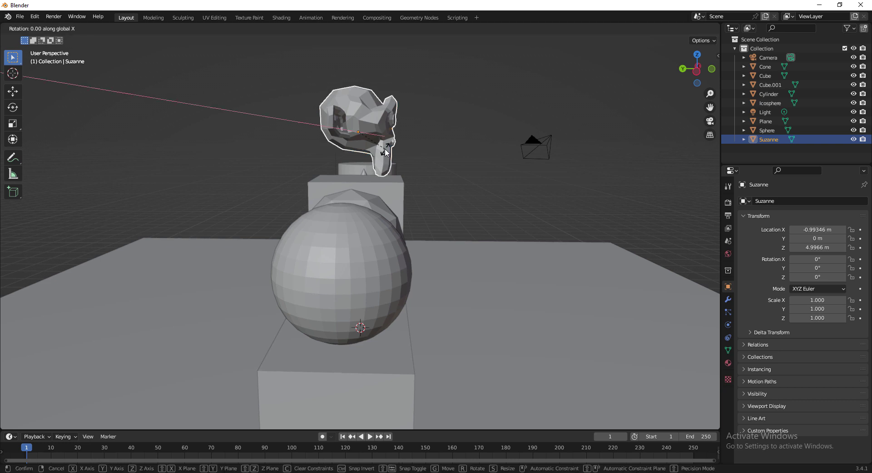
{"action": "type", "text": "-45"}
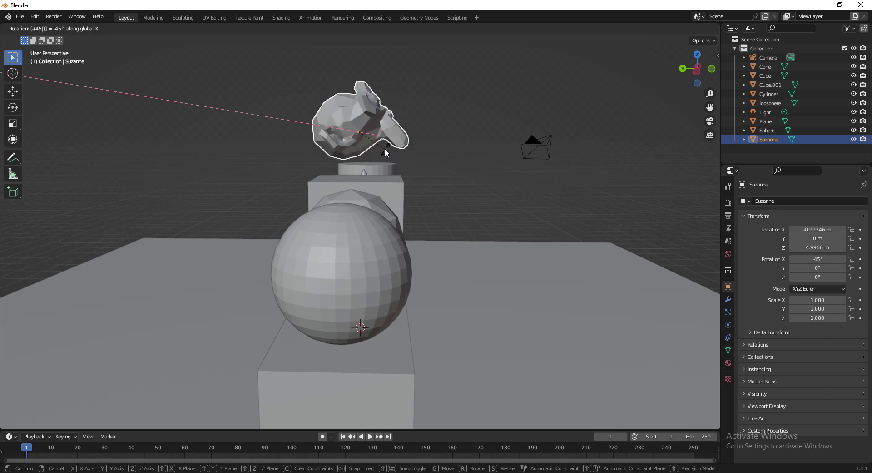
{"action": "key", "text": "Return"}
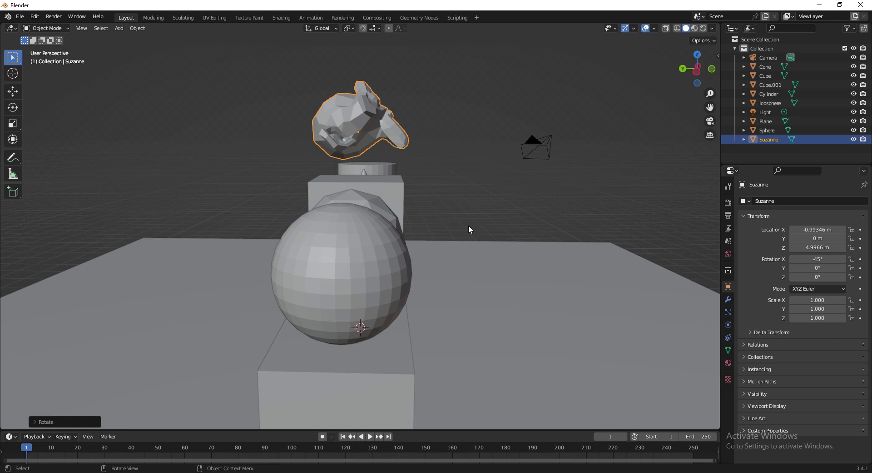
In front wireframe view, lower the tilted Suzanne onto the cube at Z 4.5883 m
{"action": "key", "text": "KP_1"}
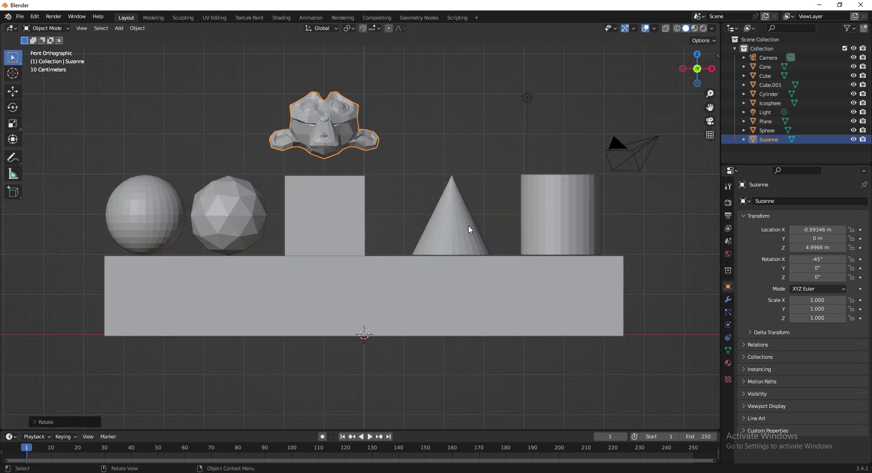
{"action": "key", "text": "z"}
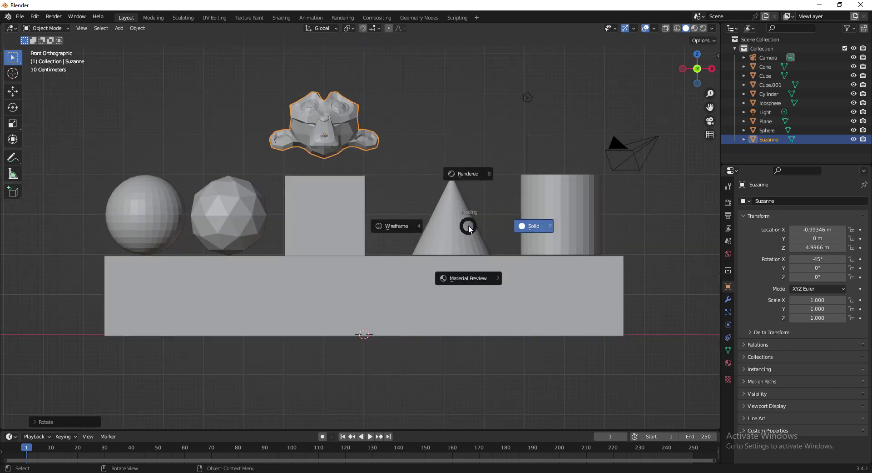
{"action": "left_click", "coordinate": [407, 226]}
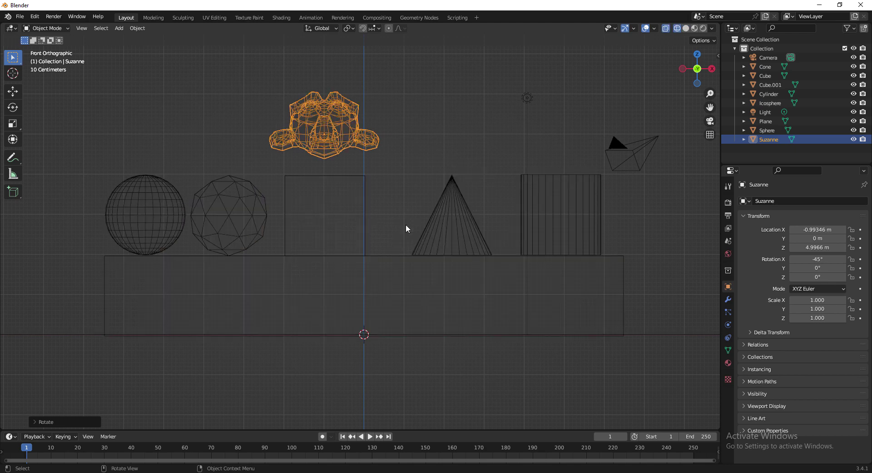
{"action": "left_click", "coordinate": [334, 144]}
{"action": "key", "text": "g"}
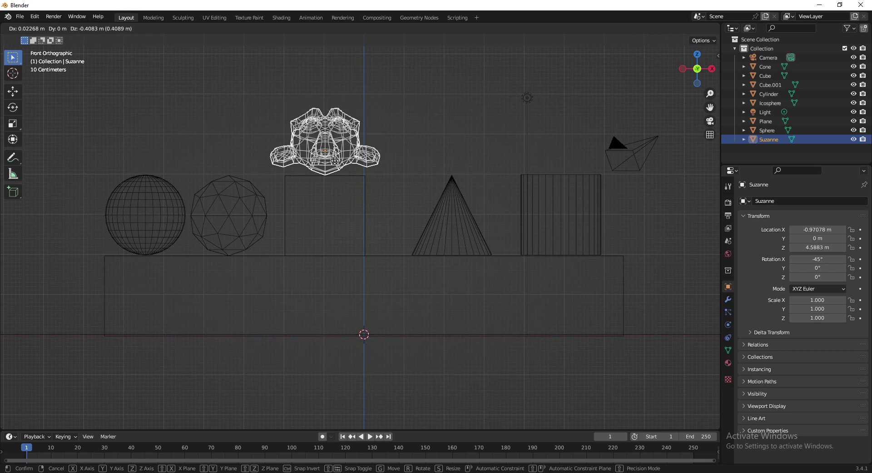
{"action": "left_click", "coordinate": [335, 161]}
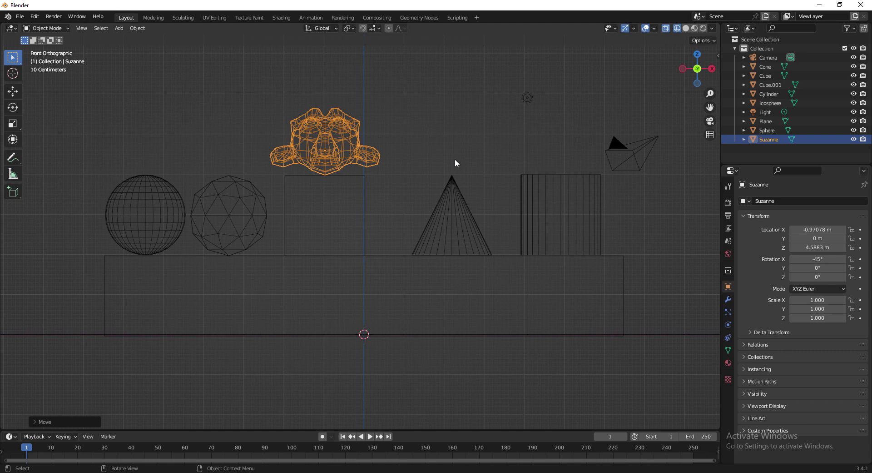
Switch the viewport back to Solid shading and deselect Suzanne
{"action": "middle_click_drag", "start_coordinate": [456, 163], "coordinate": [426, 184]}
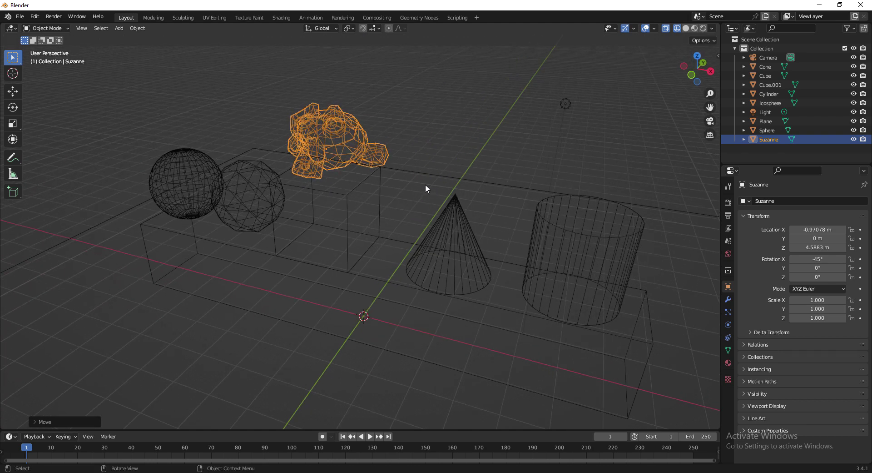
{"action": "key", "text": "z"}
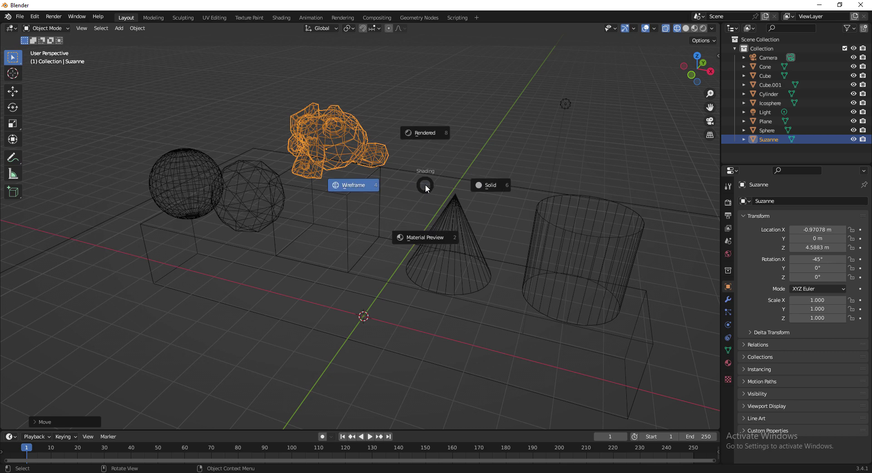
{"action": "left_click", "coordinate": [485, 187]}
{"action": "mouse_move", "coordinate": [485, 187]}
{"action": "middle_mouse_down"}
{"action": "mouse_move", "coordinate": [460, 204]}
{"action": "mouse_move", "coordinate": [449, 161]}
{"action": "mouse_move", "coordinate": [451, 212]}
{"action": "mouse_move", "coordinate": [417, 212]}
{"action": "mouse_move", "coordinate": [497, 222]}
{"action": "mouse_move", "coordinate": [518, 214]}
{"action": "mouse_move", "coordinate": [494, 208]}
{"action": "middle_mouse_up"}
{"action": "left_click", "coordinate": [449, 159]}
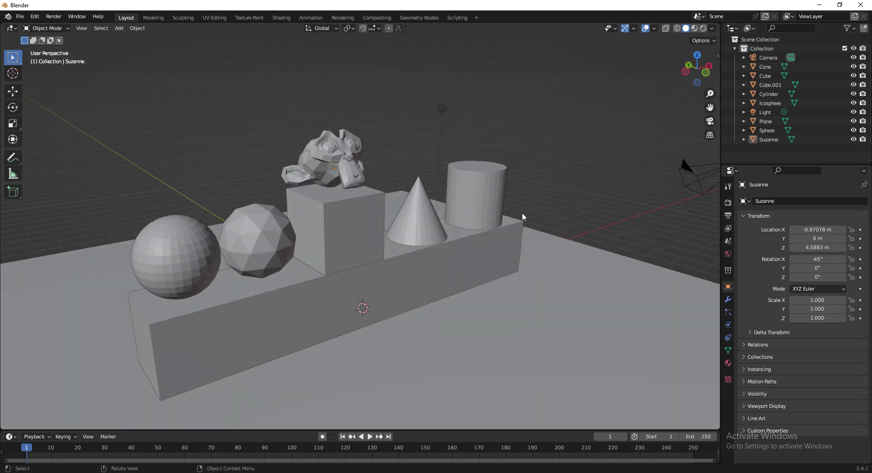